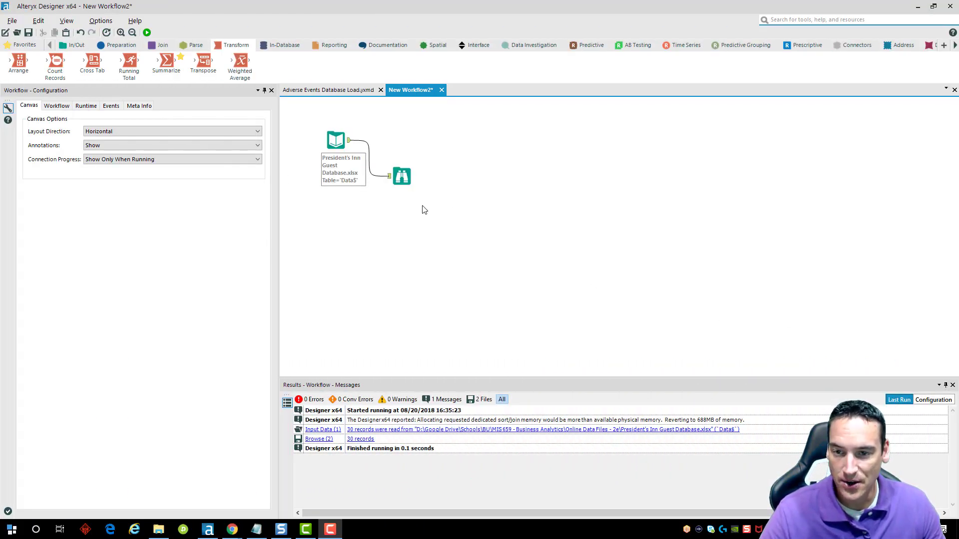
# Show the Input Data tool's settings and a preview of the President's Inn guest records
pyautogui.click(331, 145)
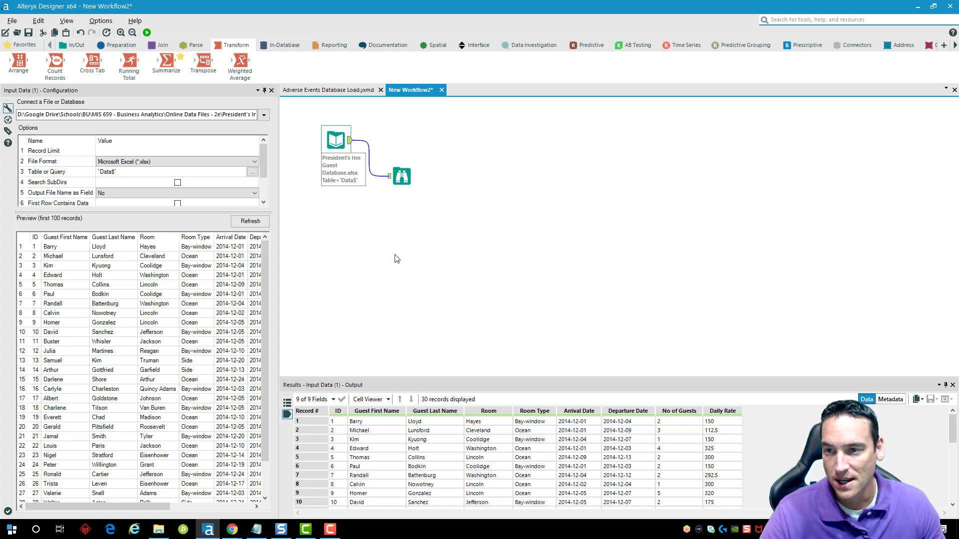
# Add a Select tool after the guest input and check the Arrival Date, Departure Date, No of Guests and Daily Rate field types
pyautogui.click(115, 46)
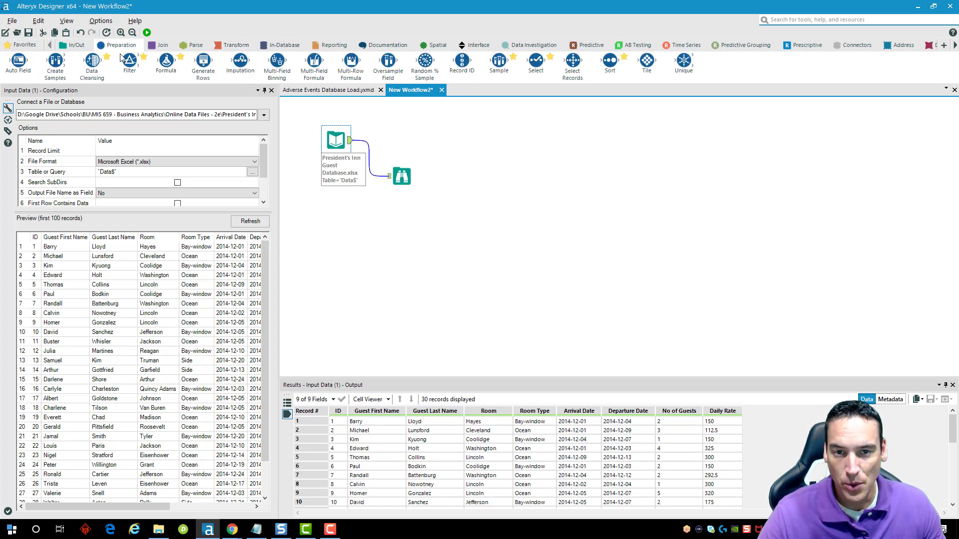
pyautogui.moveTo(534, 61); pyautogui.dragTo(402, 141)
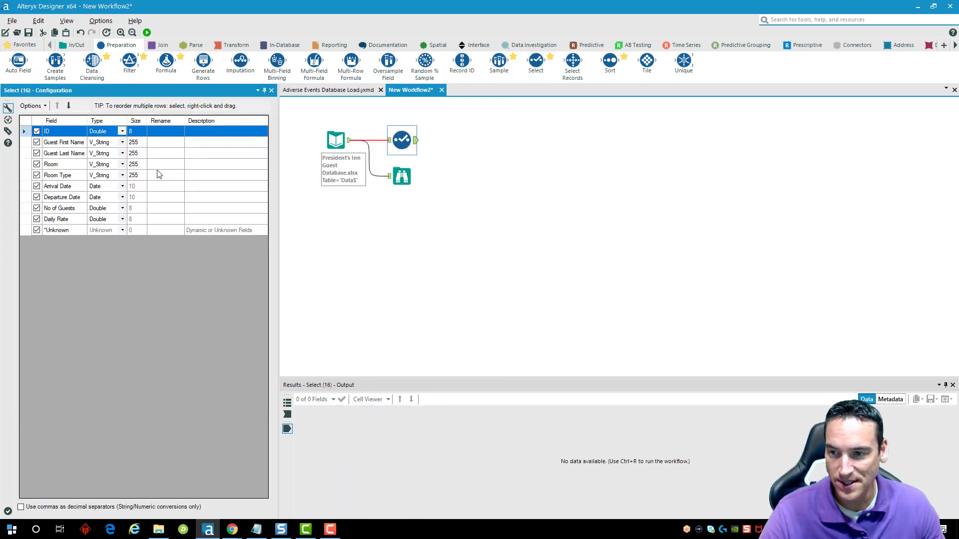
pyautogui.click(110, 188)
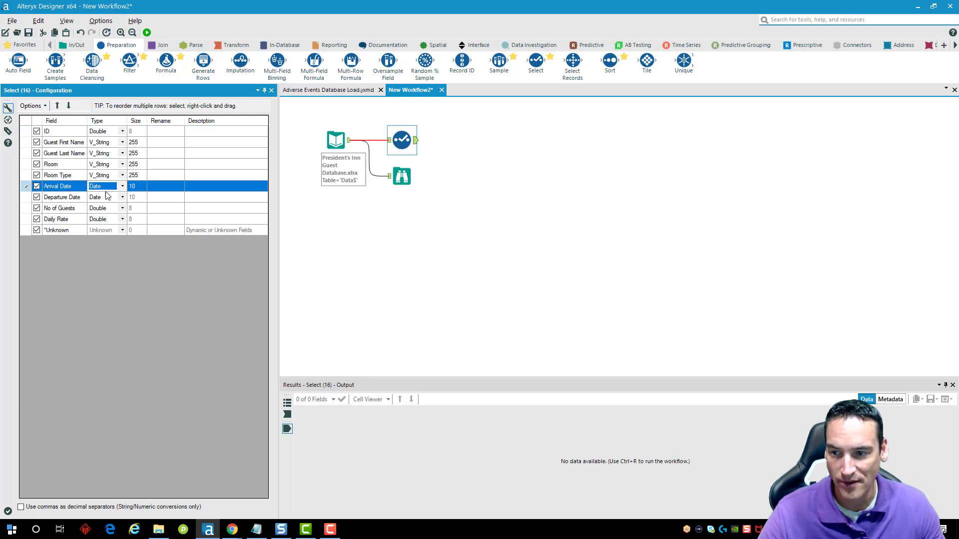
pyautogui.click(106, 197)
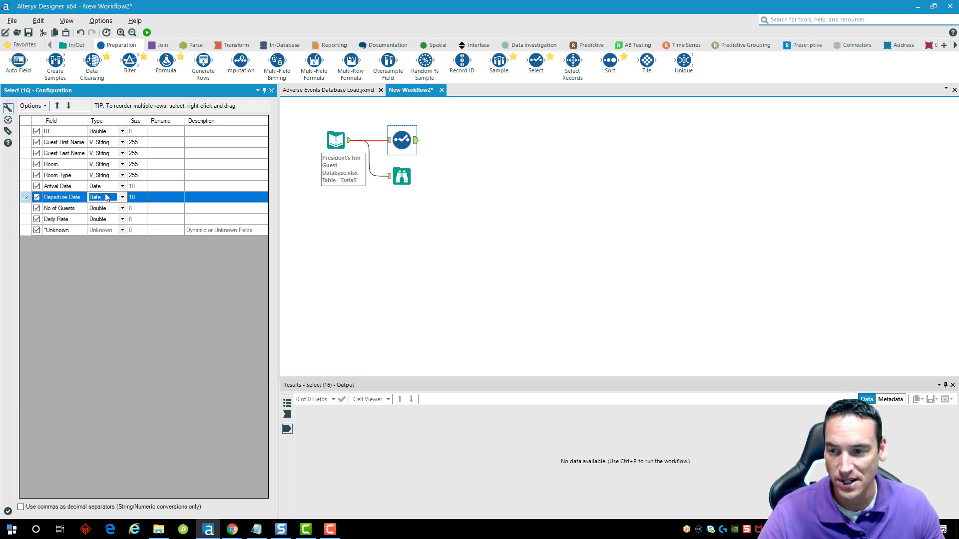
pyautogui.click(106, 209)
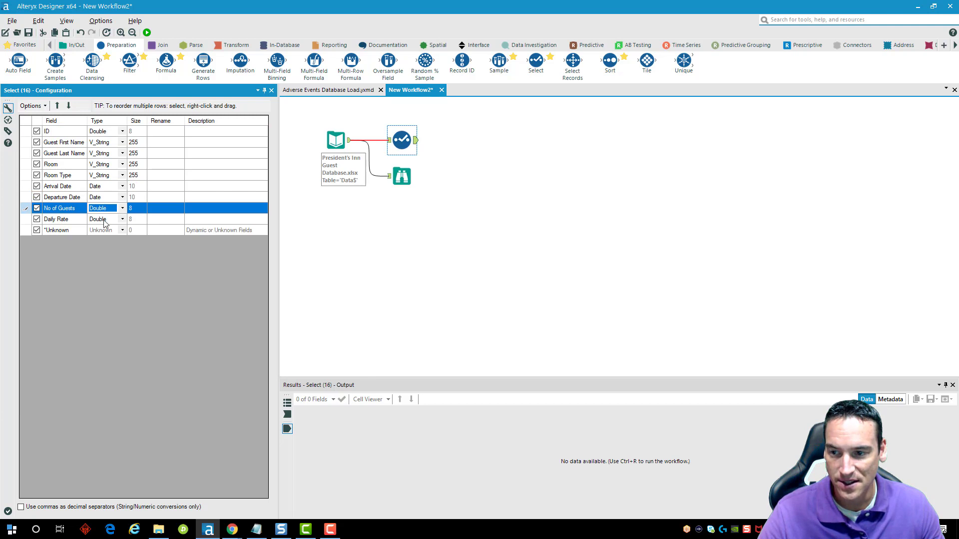
pyautogui.click(105, 220)
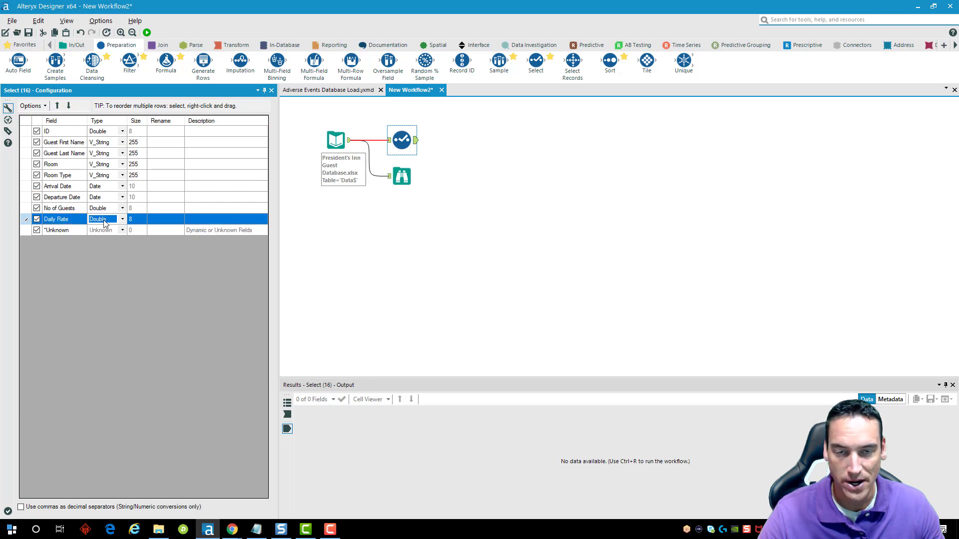
pyautogui.click(529, 223)
# Run the workflow, add a Formula tool after Select, and create a new Days output column
pyautogui.hotkey('ctrl', 'r')
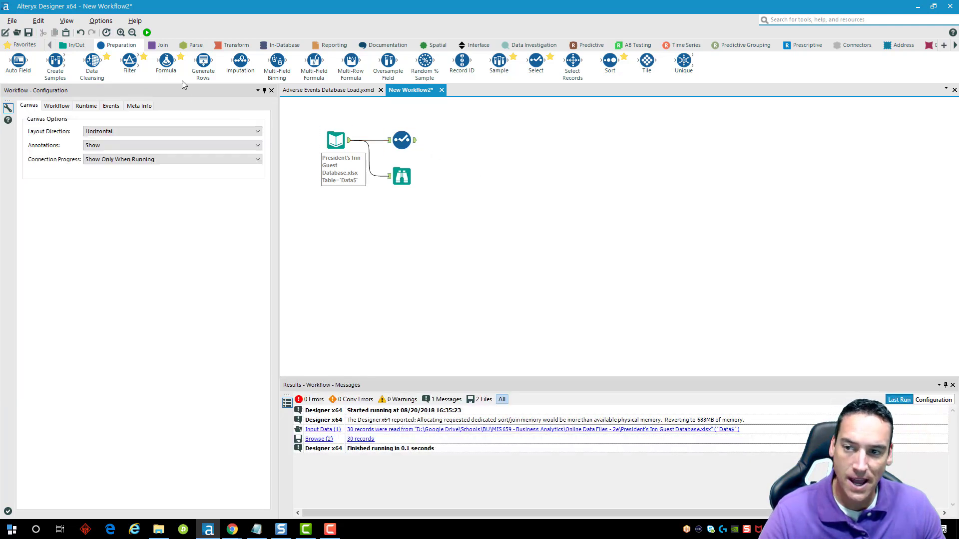
pyautogui.moveTo(166, 64); pyautogui.dragTo(452, 142)
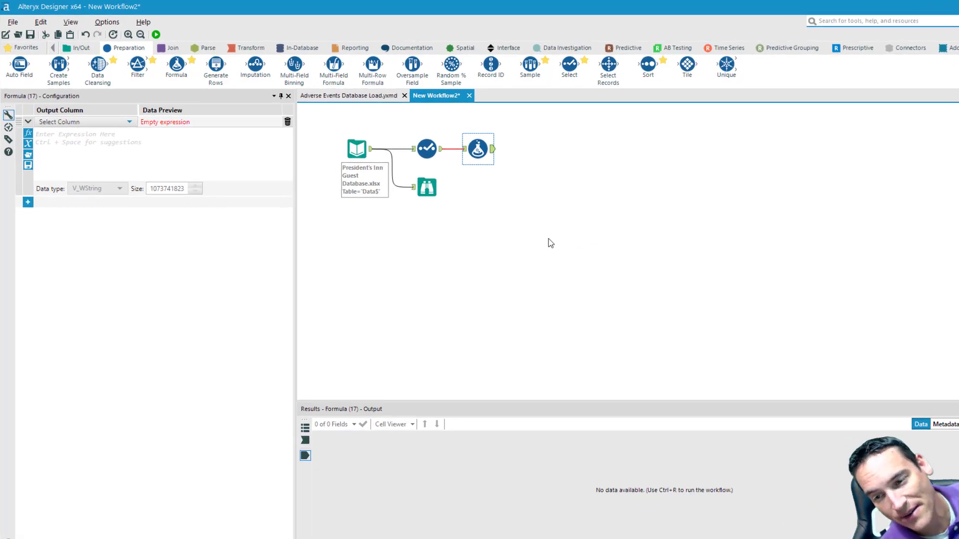
pyautogui.click(128, 121)
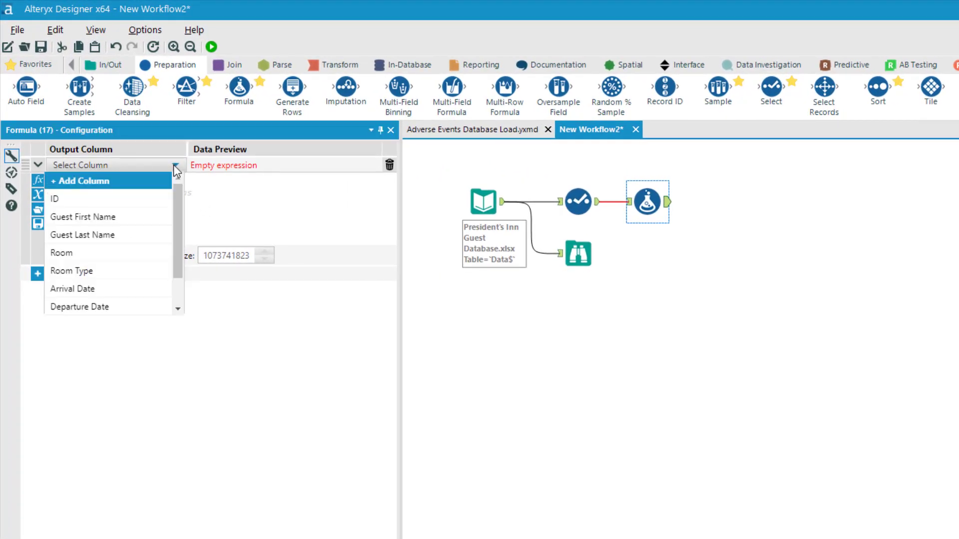
pyautogui.click(151, 182)
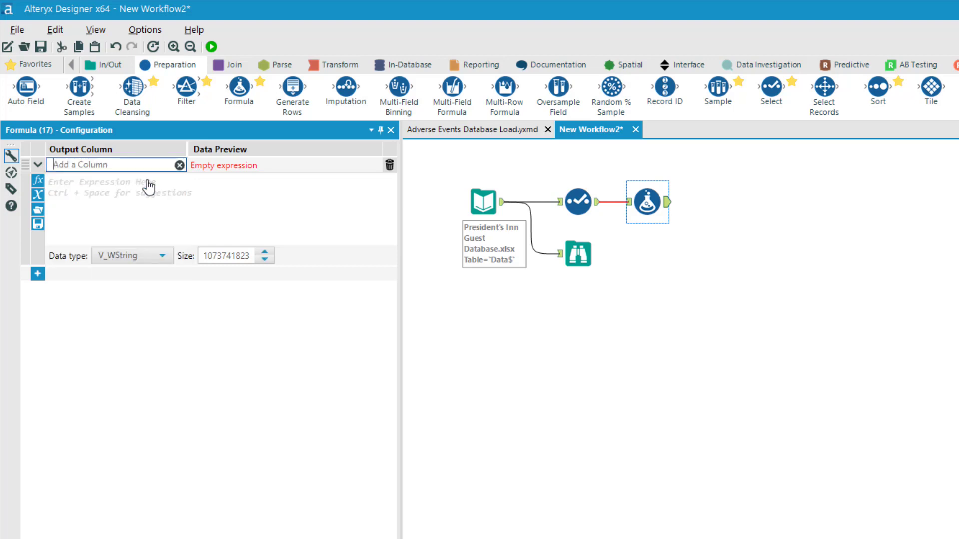
pyautogui.write('Days')
# Start the Days expression with DateTimeDiff, using [Departure Date] as the first date
pyautogui.click(148, 180)
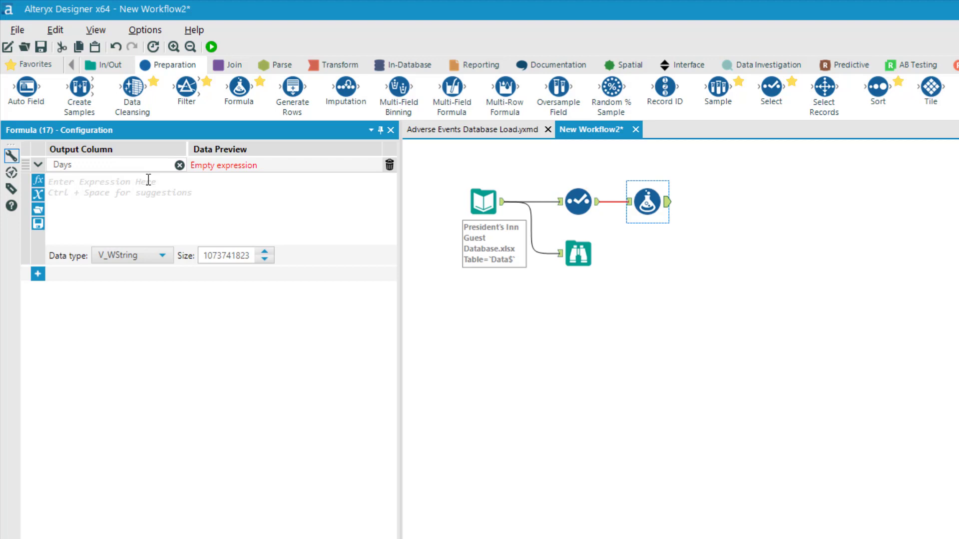
pyautogui.write('Date')
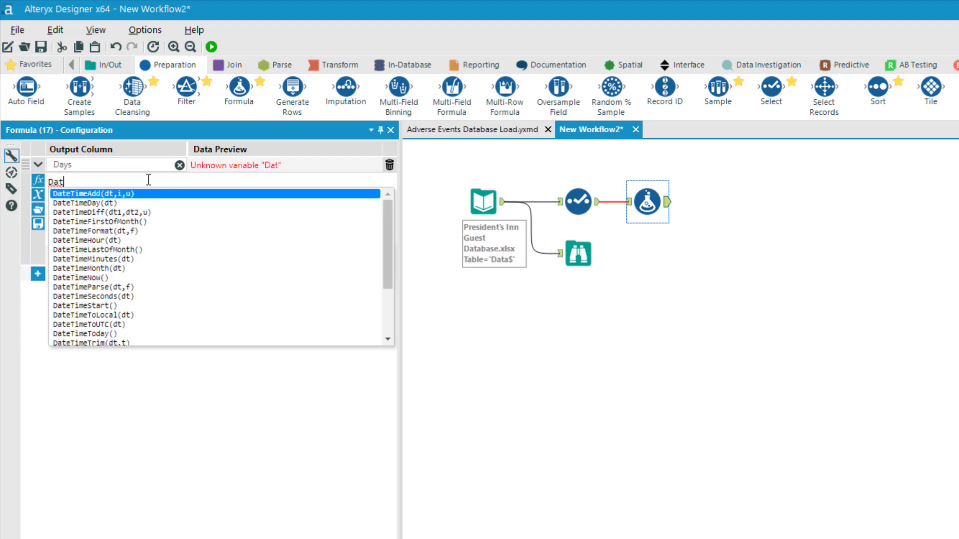
pyautogui.press('Down')
pyautogui.press('Down')
pyautogui.press('Return')
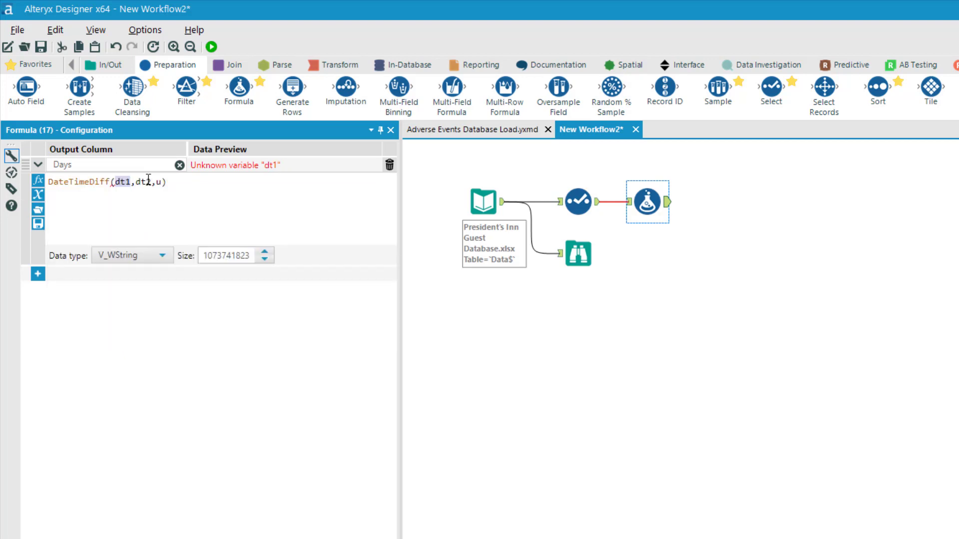
pyautogui.press('BackSpace')
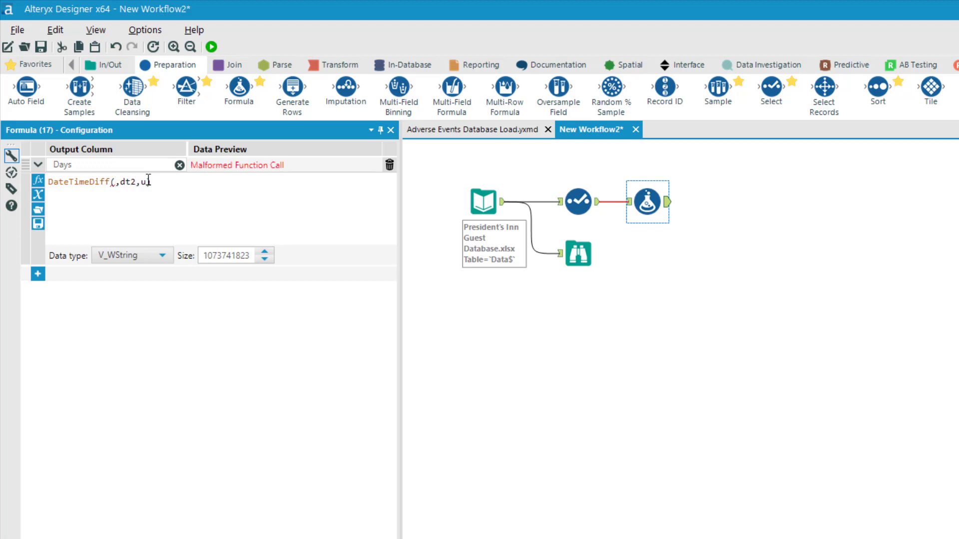
pyautogui.write('[')
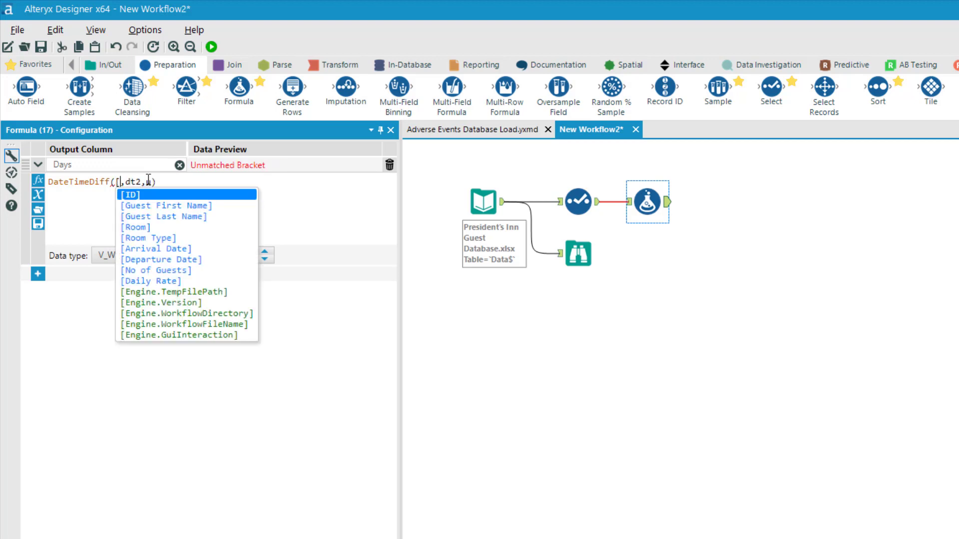
pyautogui.press('Down')
pyautogui.press('Down')
pyautogui.press('Down')
pyautogui.press('Down')
pyautogui.press('Down')
pyautogui.press('Return')
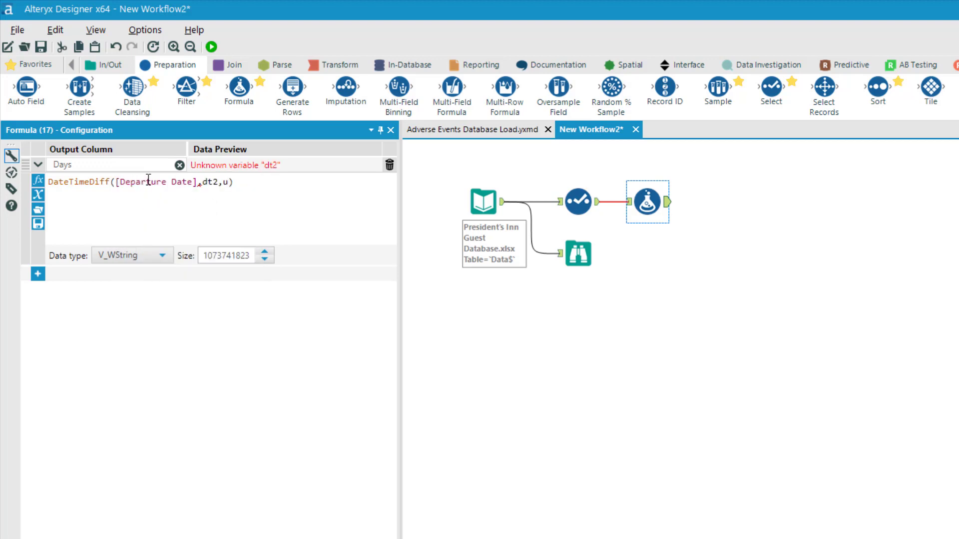
# Fill in [Arrival Date] as the second date and "Days" as the unit
pyautogui.press('Delete')
pyautogui.press('Delete')
pyautogui.press('Delete')
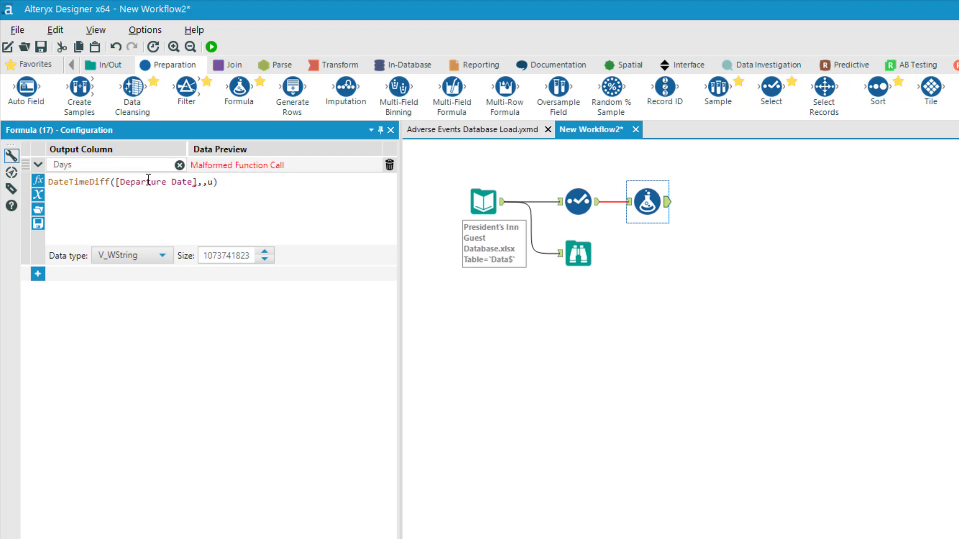
pyautogui.write('[ar')
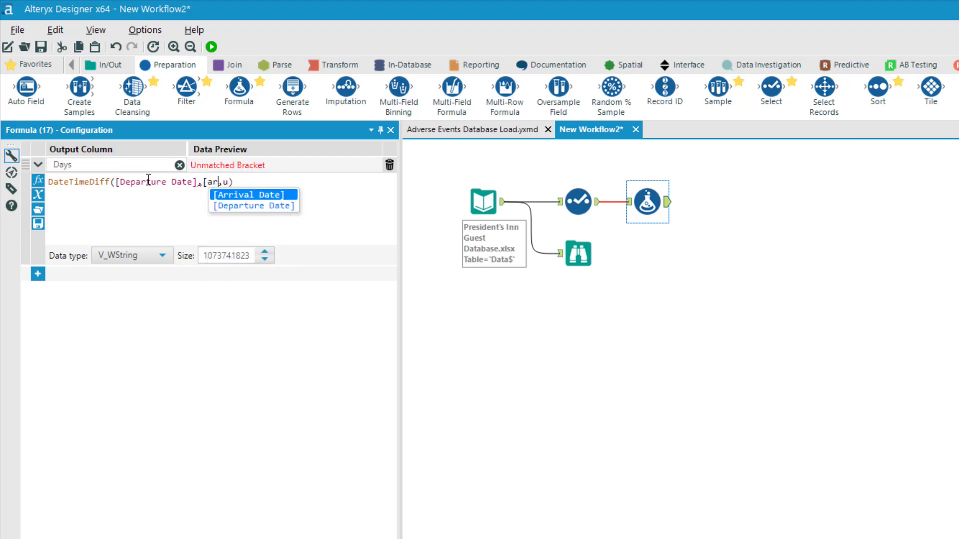
pyautogui.press('Return')
pyautogui.press('Right')
pyautogui.press('Delete')
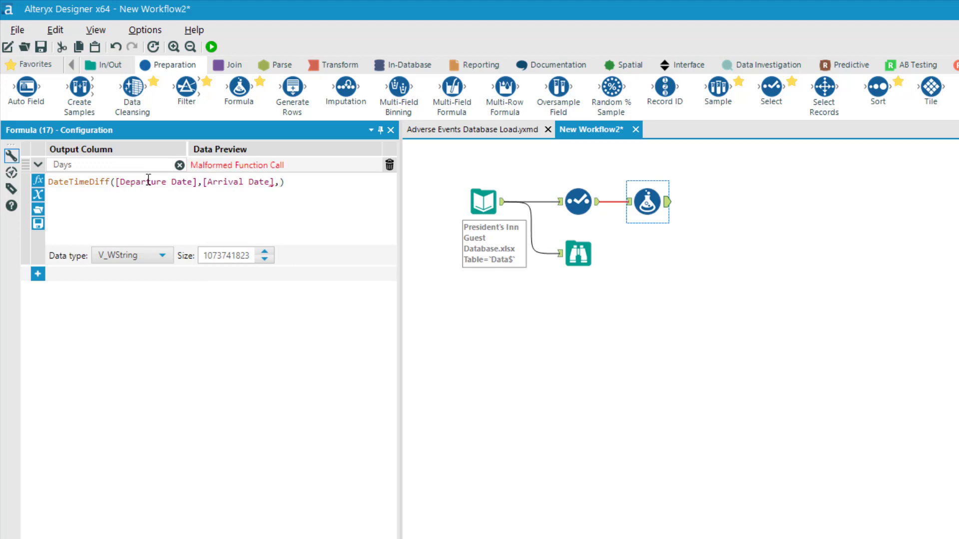
pyautogui.write('"Days')
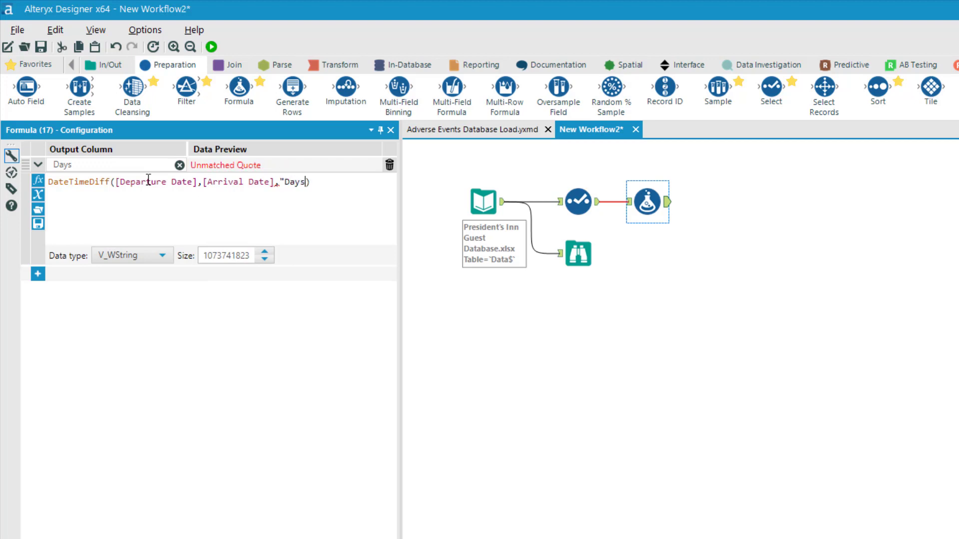
pyautogui.write('"')
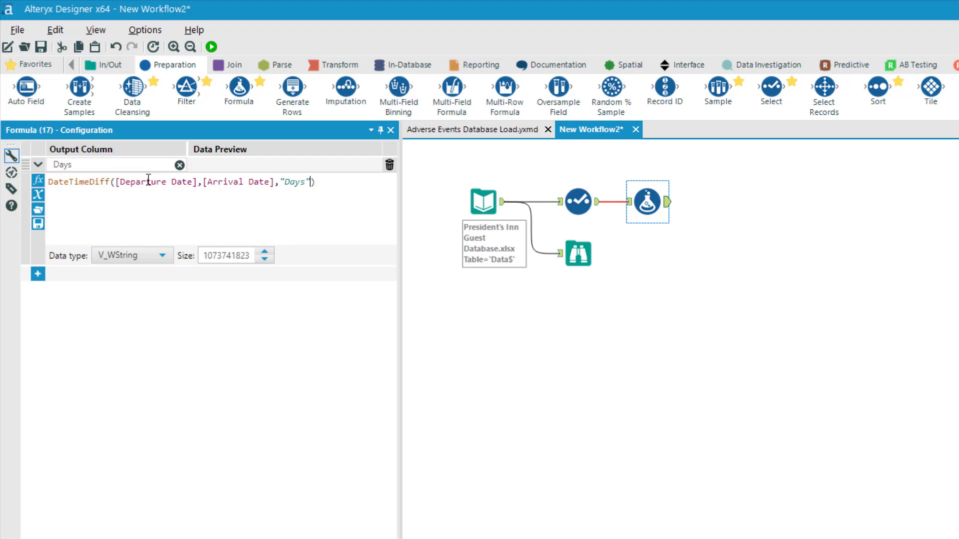
# Set the Days column's data type to Int16 and close the Formula settings
pyautogui.click(113, 257)
pyautogui.click(120, 326)
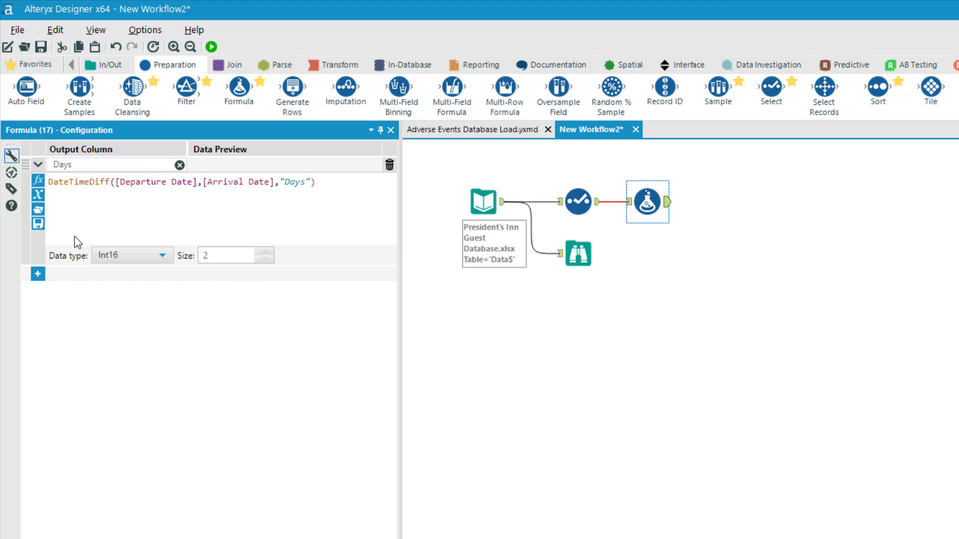
pyautogui.click(162, 256)
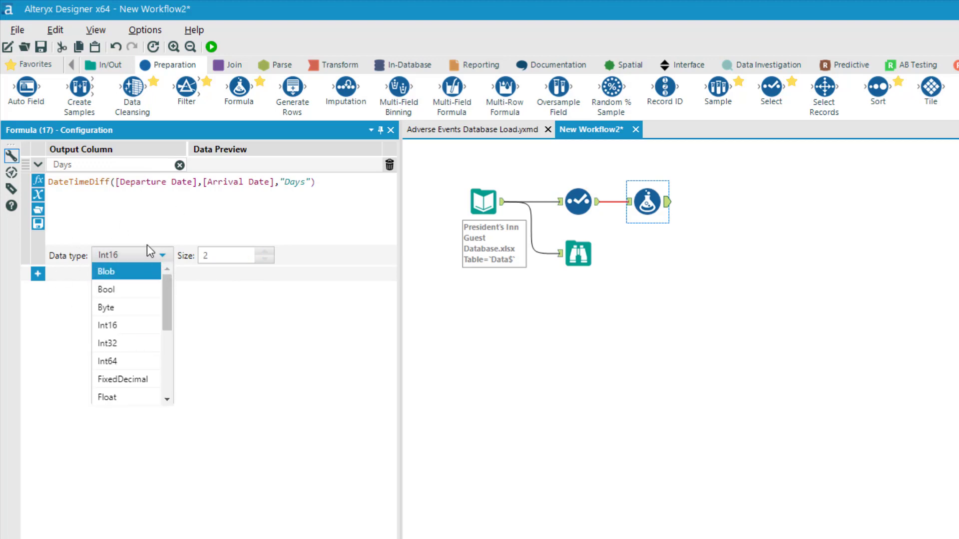
pyautogui.scroll(-3, 140, 317)
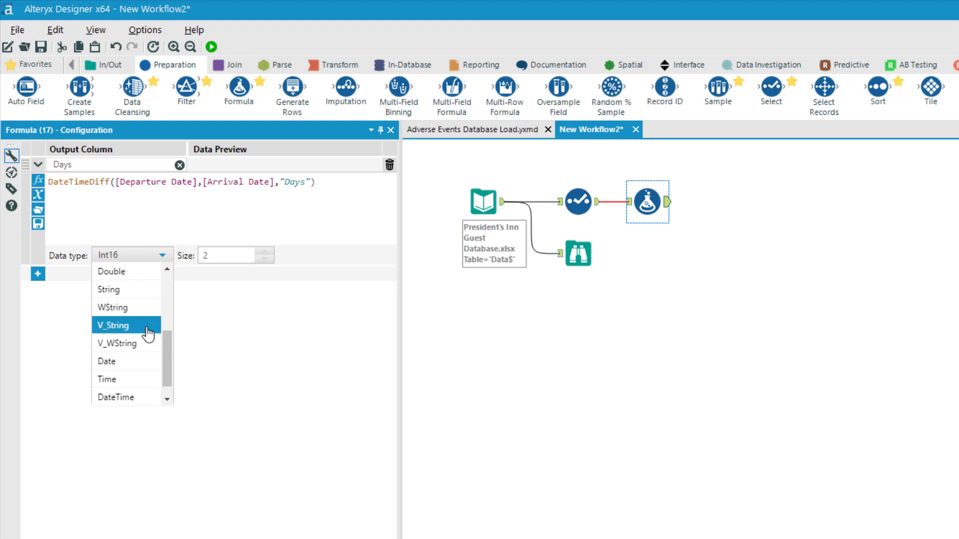
pyautogui.scroll(3, 145, 336)
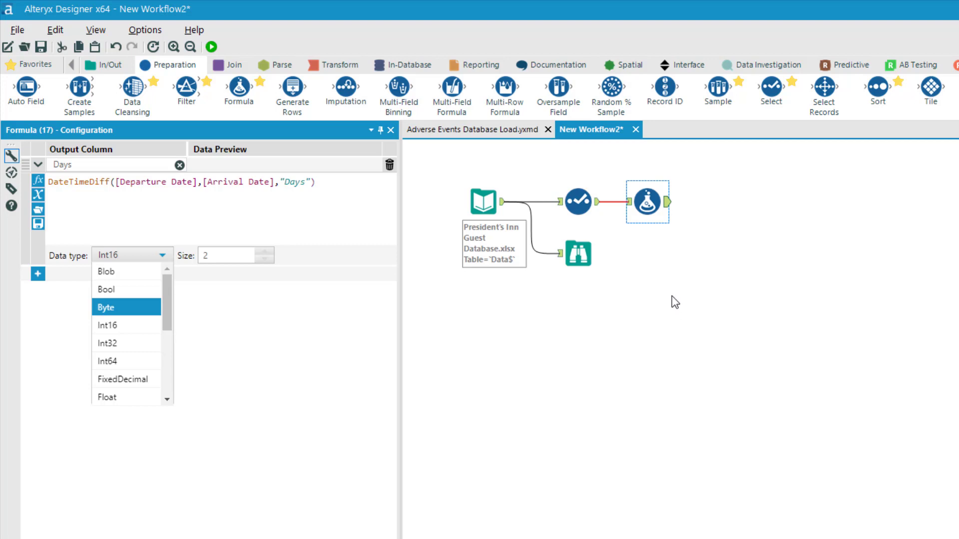
pyautogui.click(655, 280)
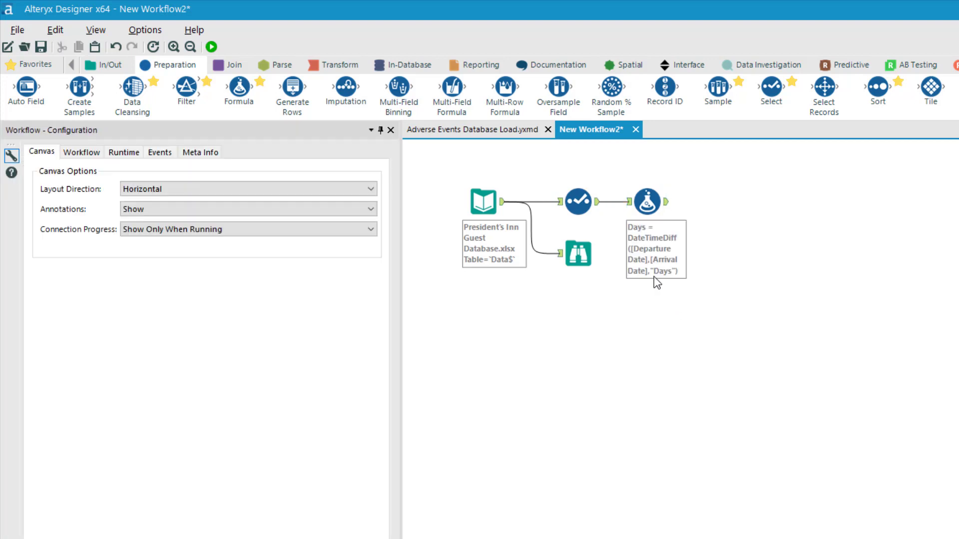
# Run the workflow and check the Formula output's Days values, such as 3 and 8
pyautogui.click(211, 46)
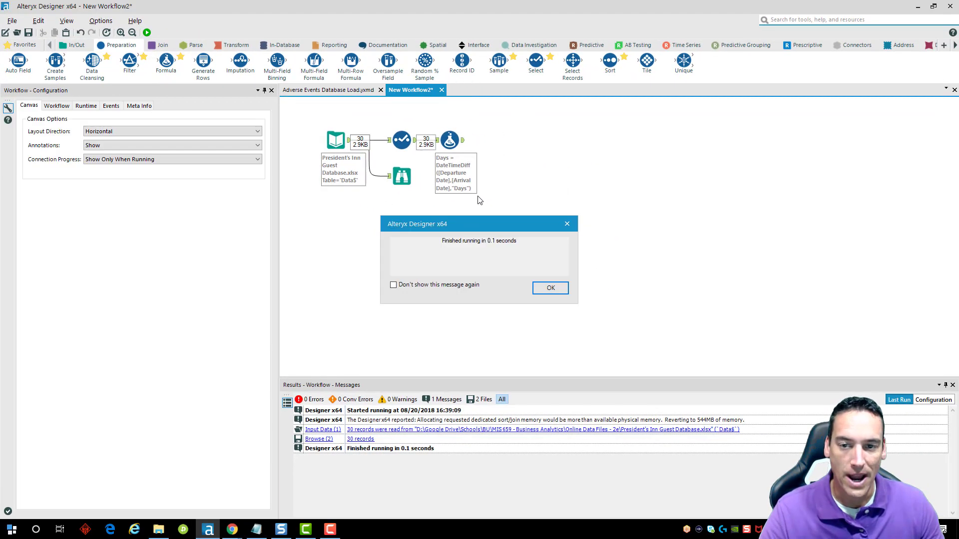
pyautogui.click(551, 288)
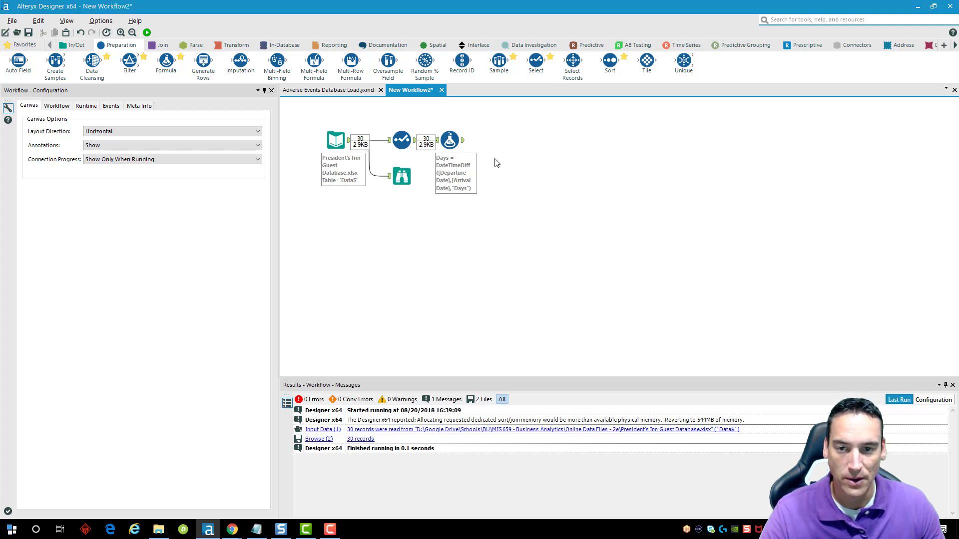
pyautogui.click(476, 160)
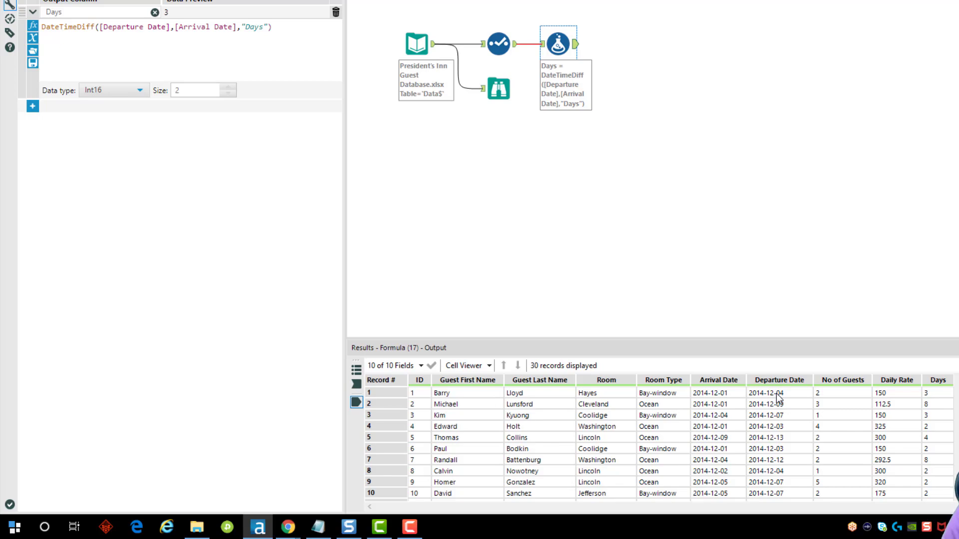
pyautogui.click(937, 394)
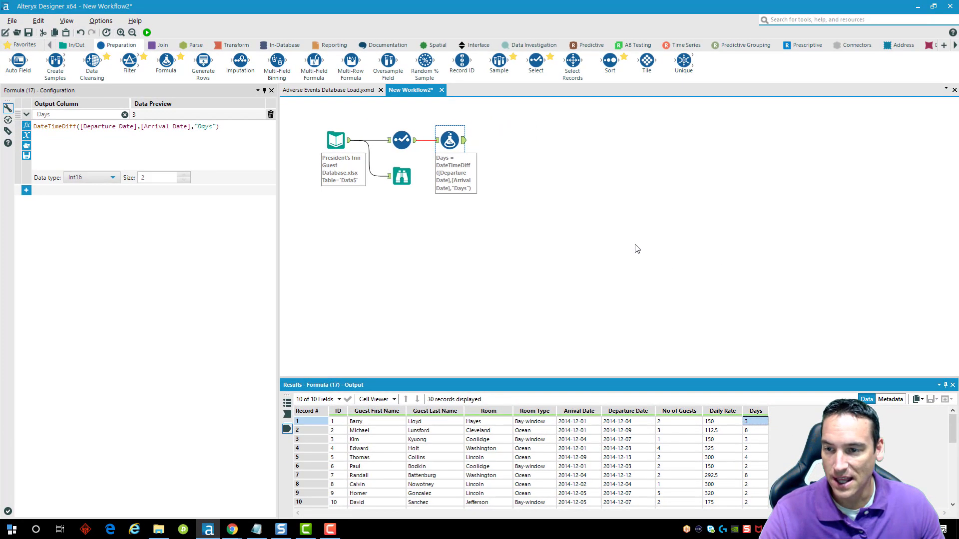
pyautogui.click(219, 129)
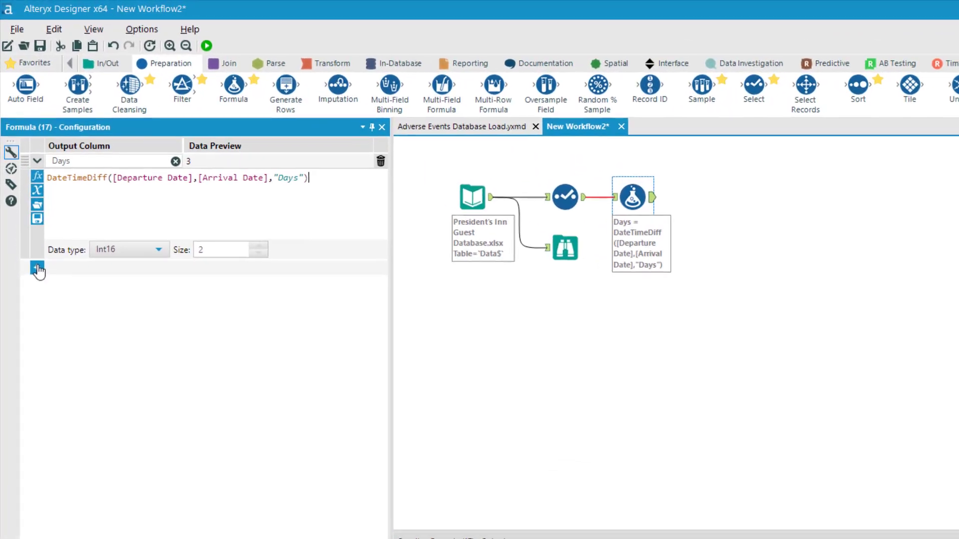
# Add a new formula row creating a column named Length
pyautogui.click(26, 189)
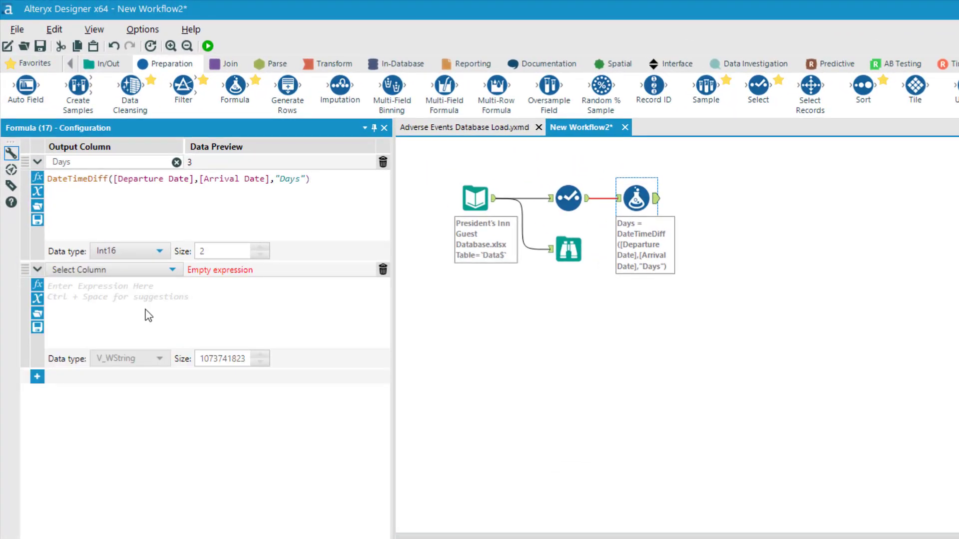
pyautogui.click(165, 270)
pyautogui.click(156, 285)
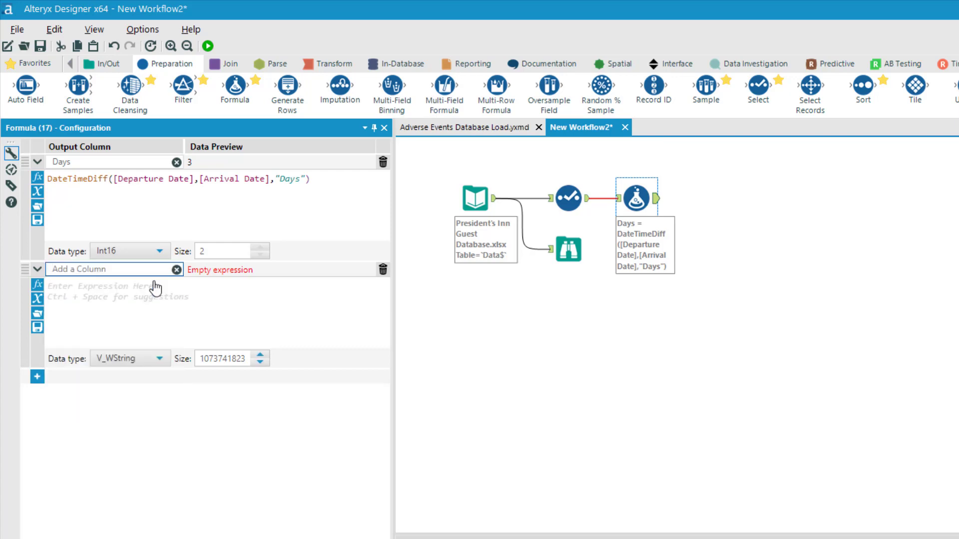
pyautogui.write('Length')
pyautogui.click(156, 285)
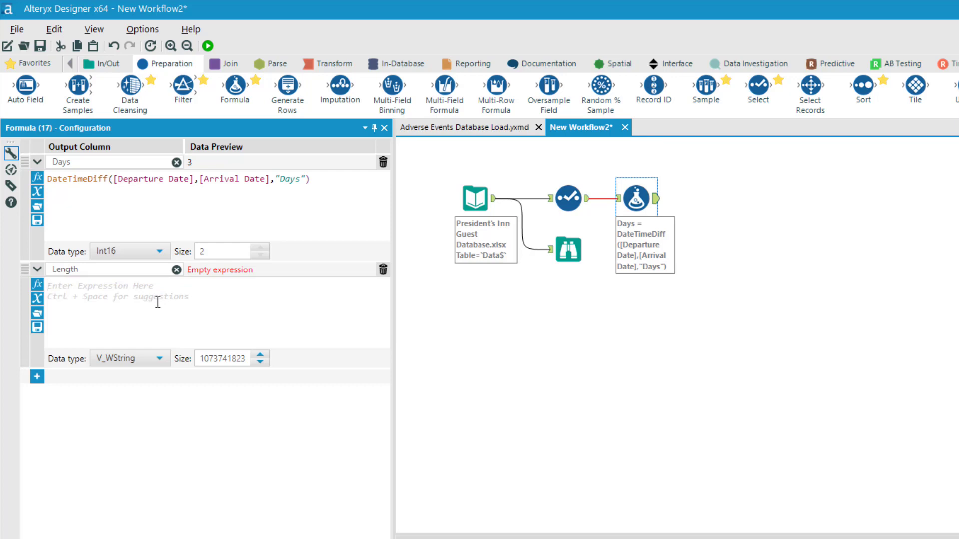
# Insert the IF THEN ELSE ENDIF template with the condition [Days] >= 5
pyautogui.write('If')
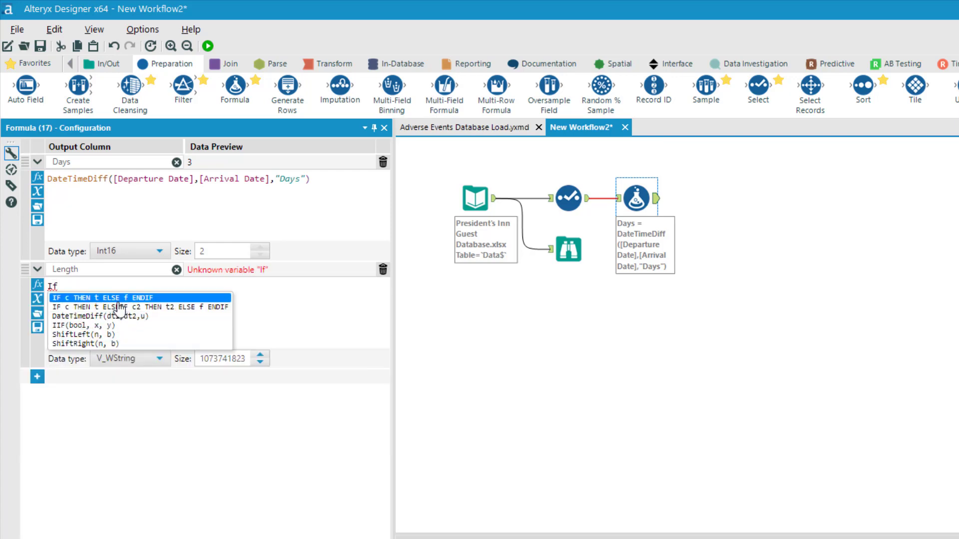
pyautogui.doubleClick(119, 299)
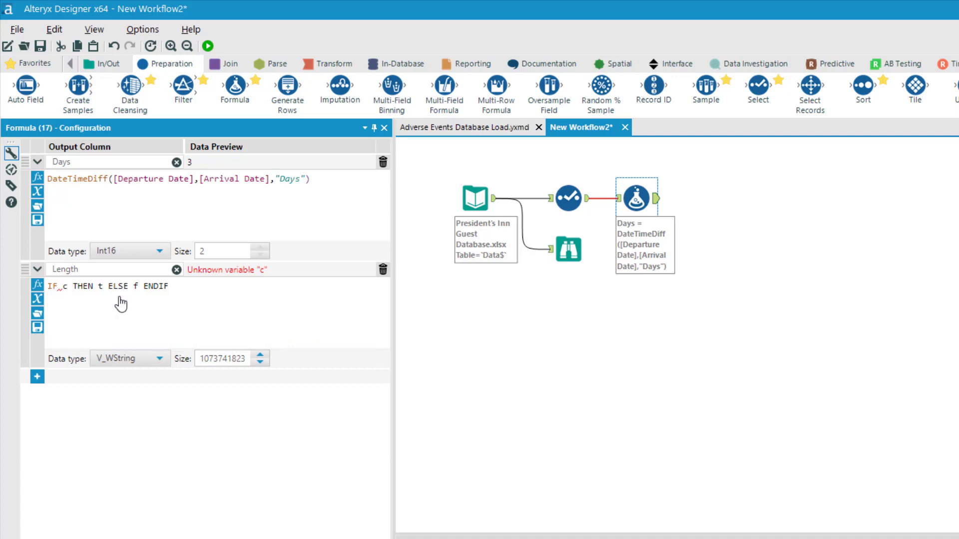
pyautogui.click(71, 286)
pyautogui.press('BackSpace')
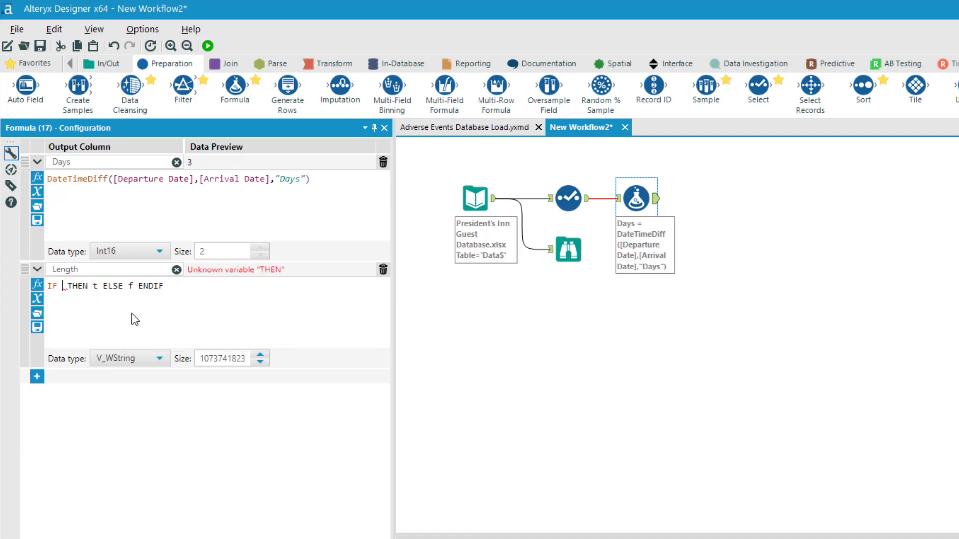
pyautogui.write('[')
pyautogui.press('Down')
pyautogui.press('Down')
pyautogui.press('Down')
pyautogui.press('Down')
pyautogui.press('Down')
pyautogui.press('Down')
pyautogui.press('Down')
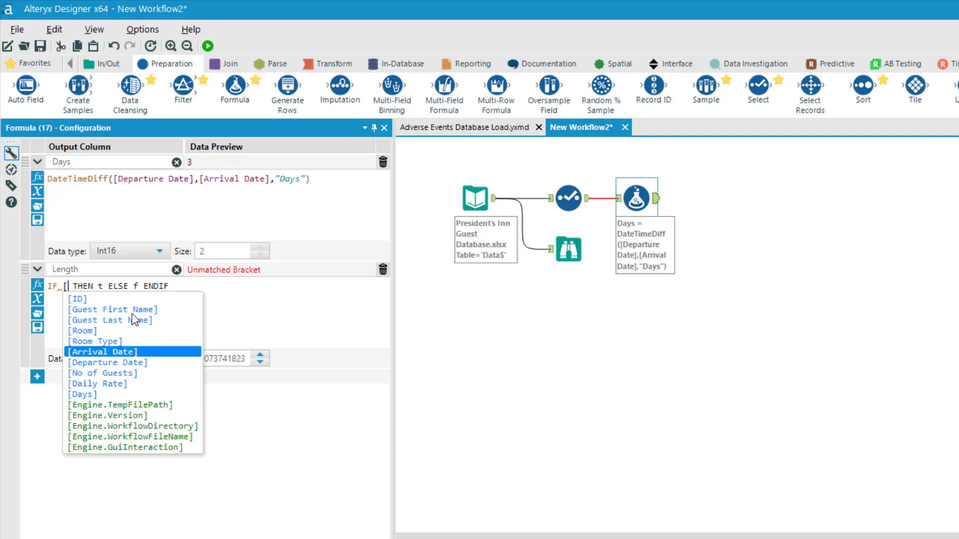
pyautogui.press('Down')
pyautogui.press('Return')
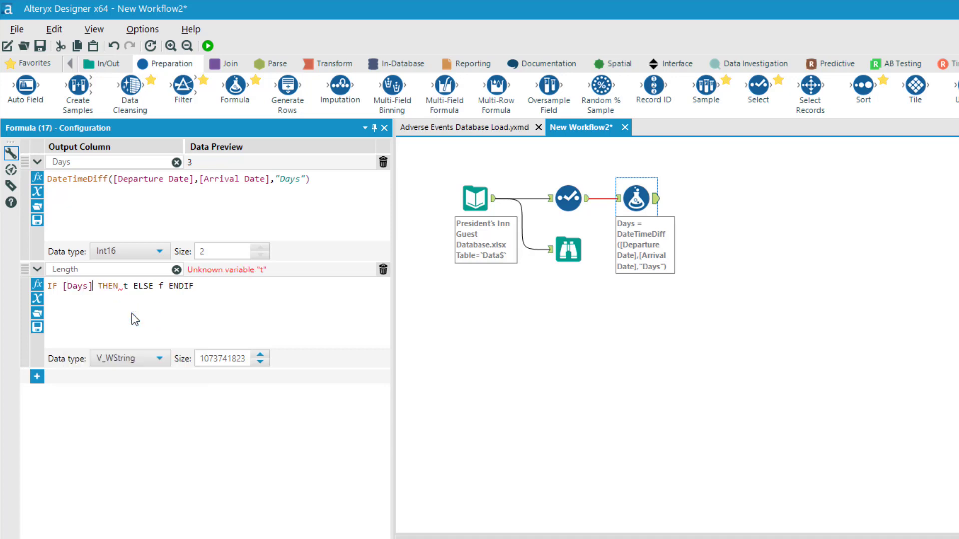
pyautogui.write('>= 5')
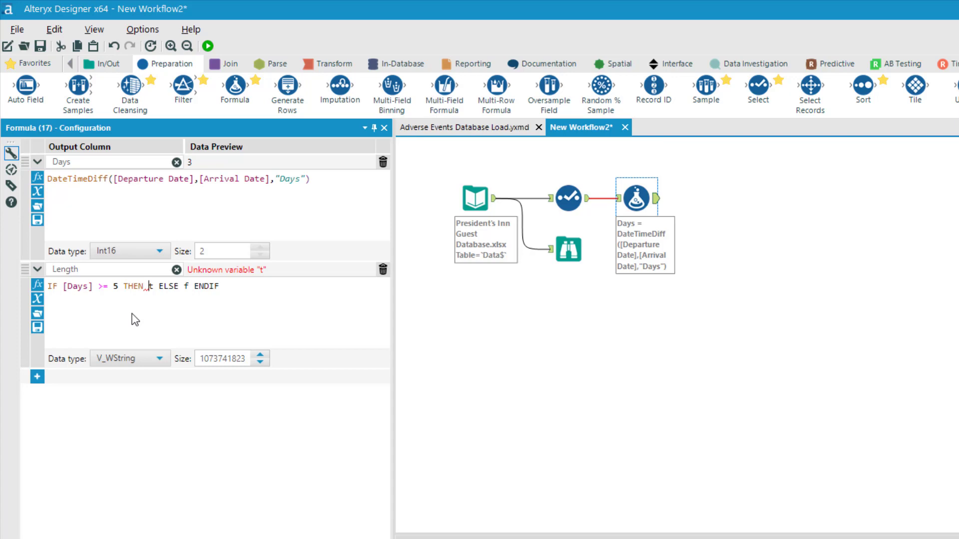
# Fill in "Long Stay" and "Short Stay" as the results and retype the closing ENDIF
pyautogui.press('Delete')
pyautogui.press('Delete')
pyautogui.write('"Long')
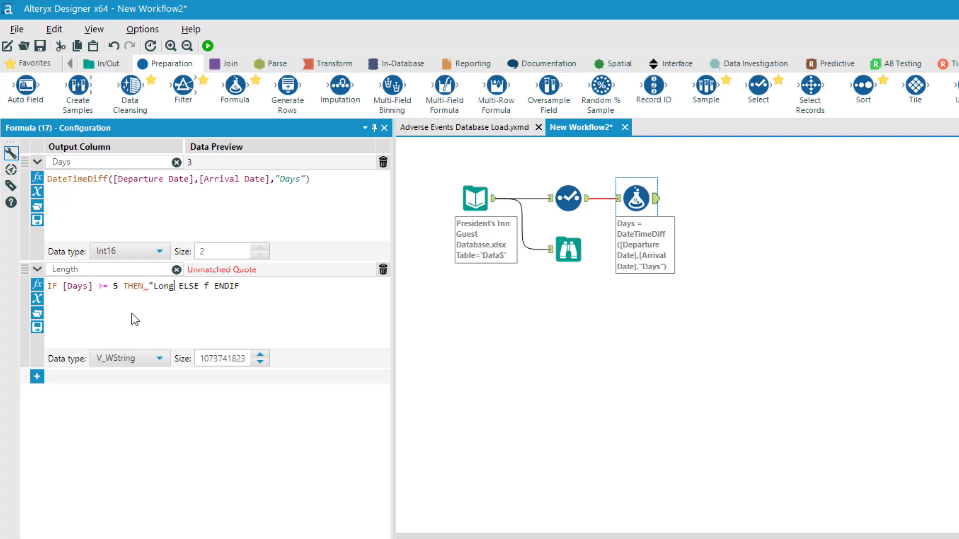
pyautogui.write(' Stay"')
pyautogui.press('Right')
pyautogui.press('Right')
pyautogui.press('Right')
pyautogui.press('Right')
pyautogui.press('Right')
pyautogui.press('Right')
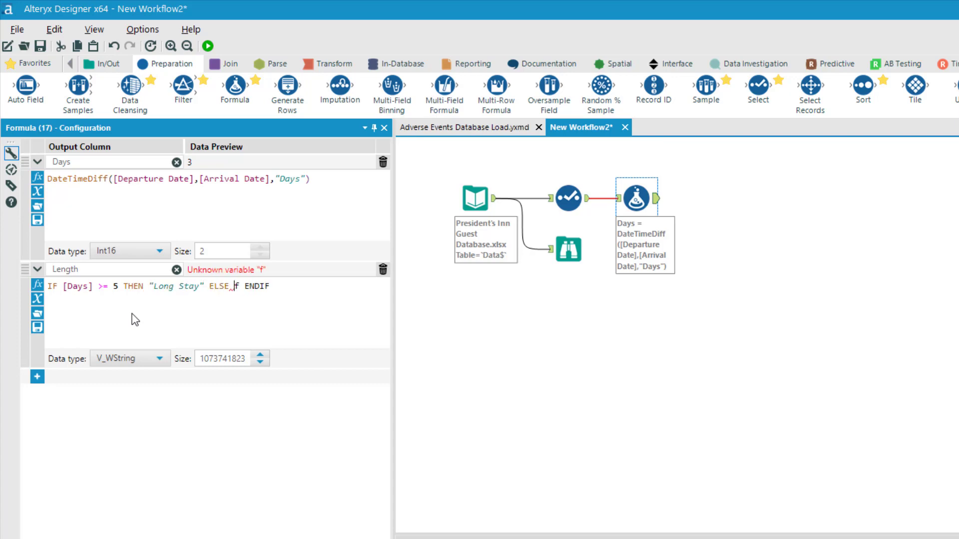
pyautogui.press('Delete')
pyautogui.write('"Short ')
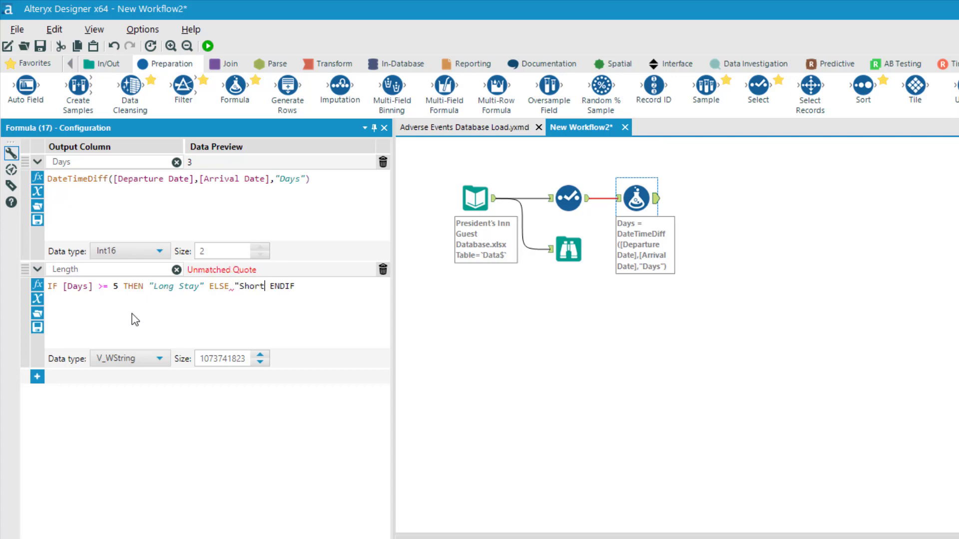
pyautogui.write('Stay"')
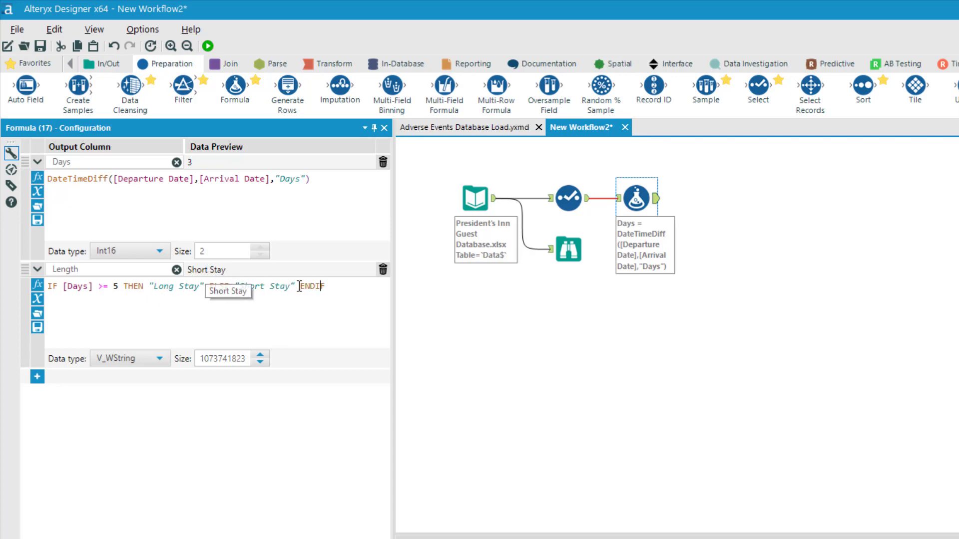
pyautogui.click(361, 289)
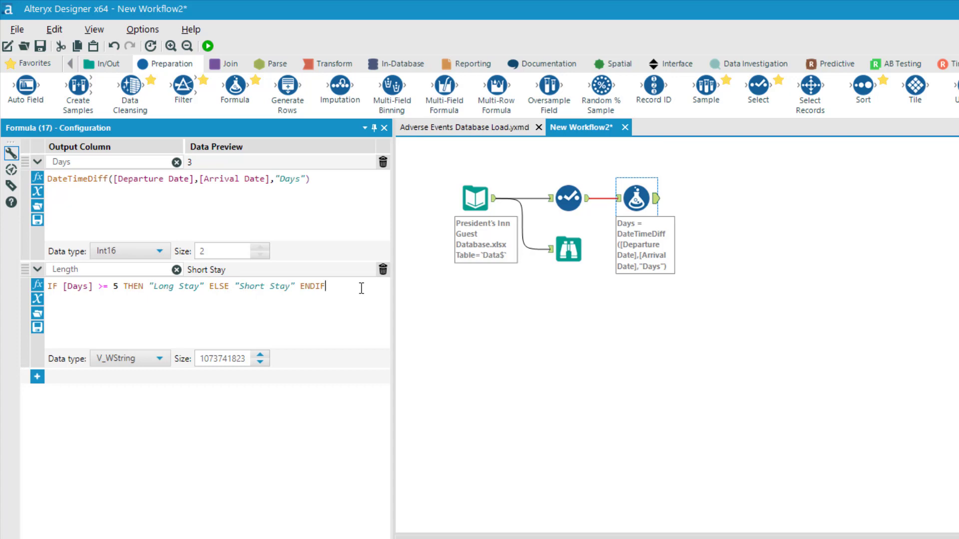
pyautogui.hotkey('ctrl', 'shift', 'Left')
pyautogui.press('BackSpace')
pyautogui.press('BackSpace')
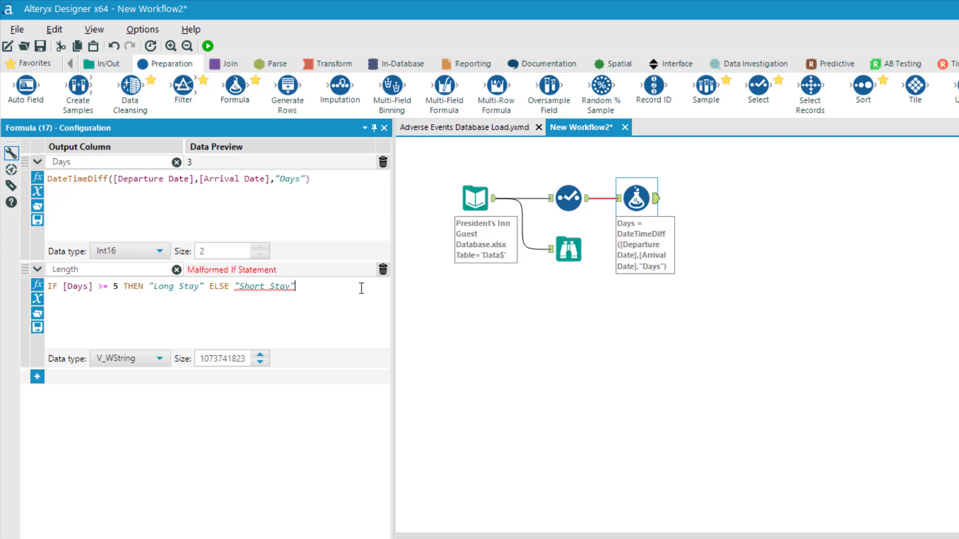
pyautogui.write('ENDIF')
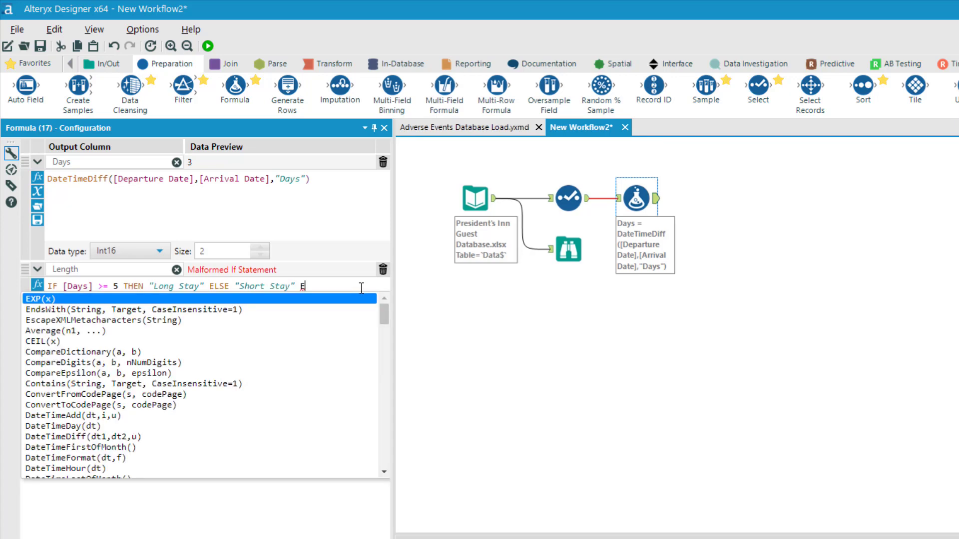
# Review the Length expression's condition, labels, ENDIF and V_WString data type
pyautogui.click(261, 288)
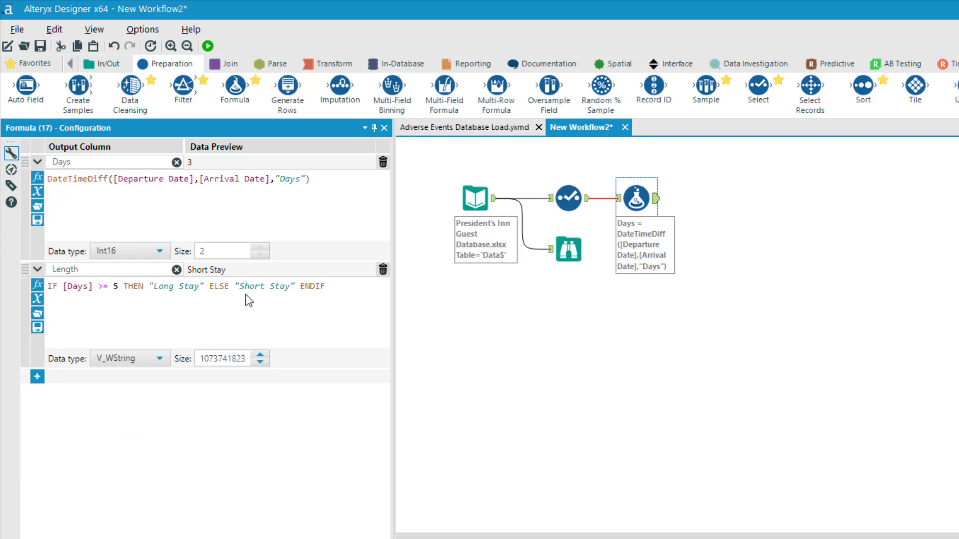
pyautogui.click(70, 291)
pyautogui.doubleClick(77, 286)
pyautogui.doubleClick(102, 286)
pyautogui.doubleClick(115, 286)
pyautogui.click(130, 286)
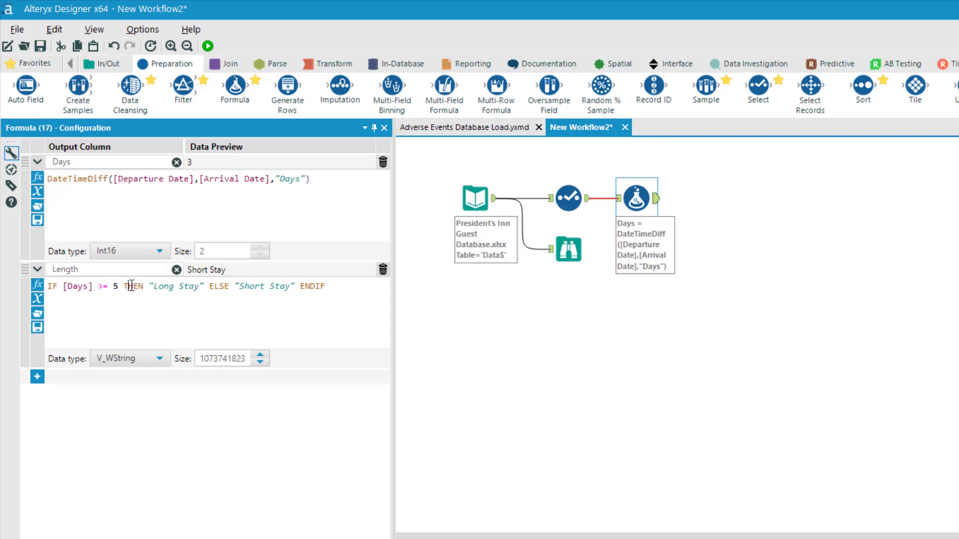
pyautogui.doubleClick(165, 286)
pyautogui.click(280, 305)
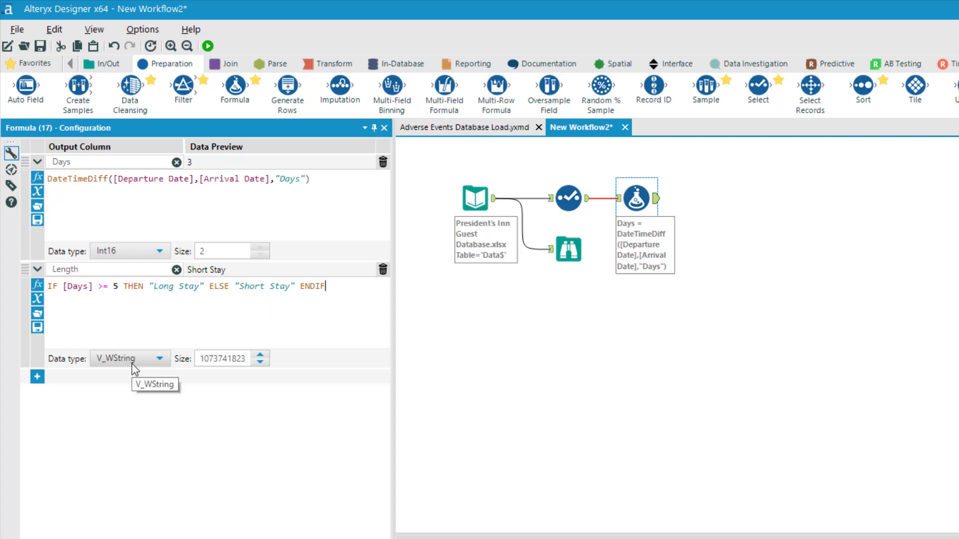
# Rerun the workflow, check Length's Short Stay/Long Stay values, and expand the Length expression
pyautogui.click(559, 336)
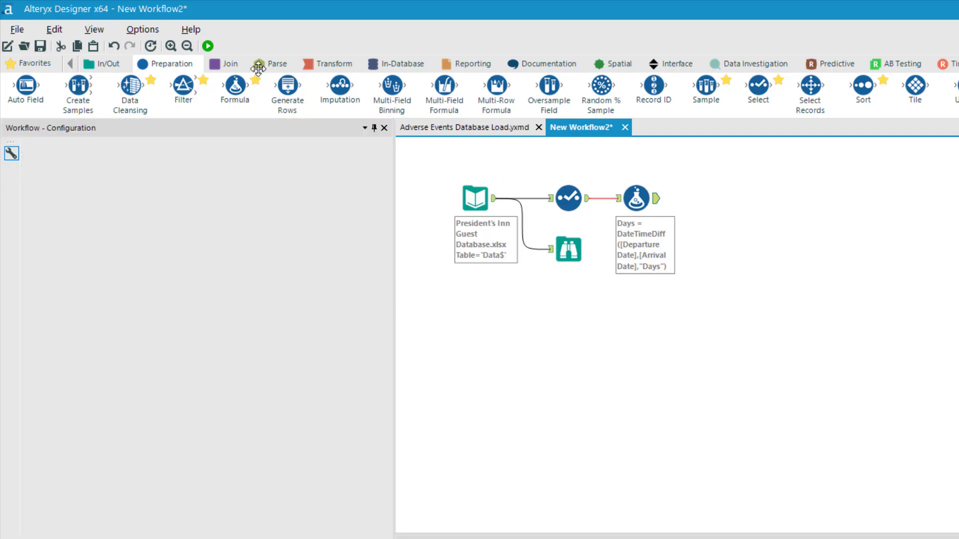
pyautogui.click(209, 46)
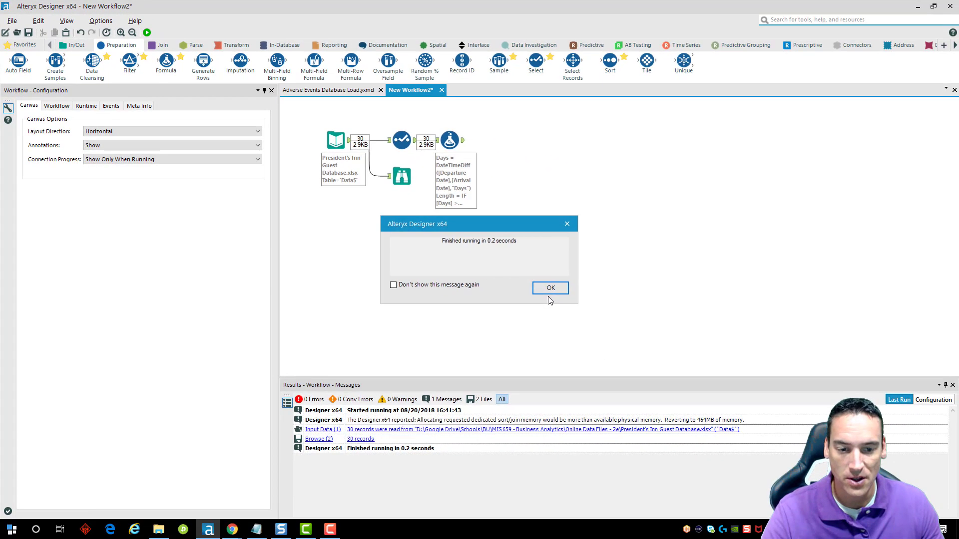
pyautogui.click(550, 293)
pyautogui.click(462, 143)
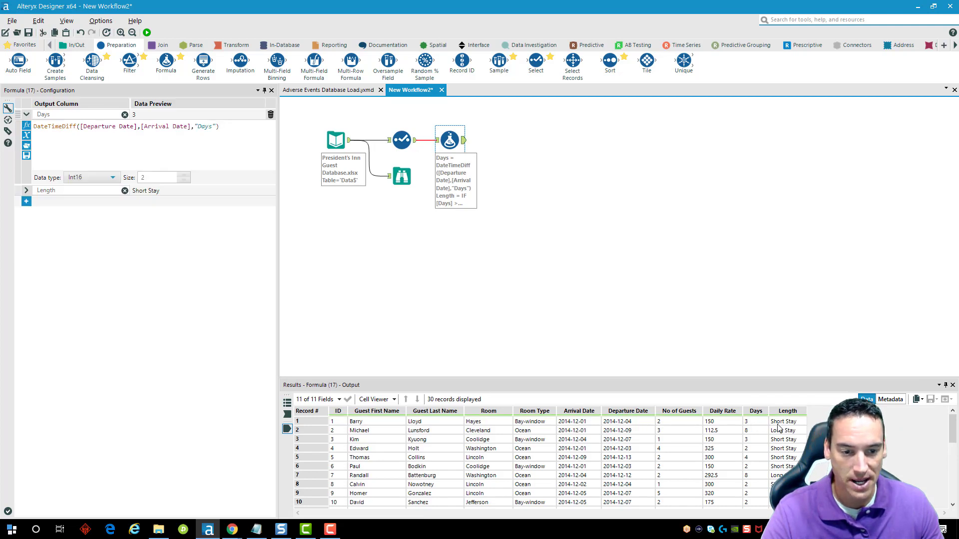
pyautogui.scroll(-3, 762, 472)
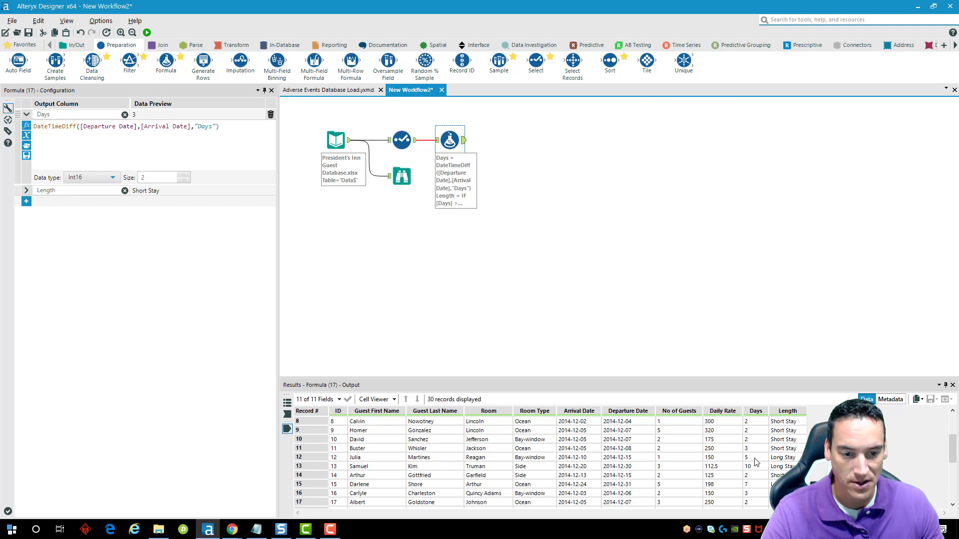
pyautogui.scroll(3, 757, 463)
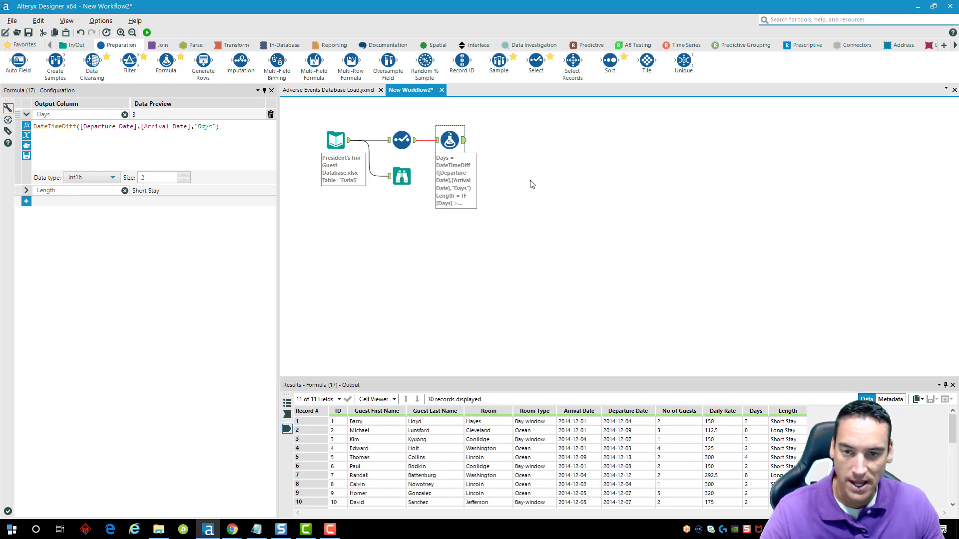
pyautogui.hotkey('ctrl', 'r')
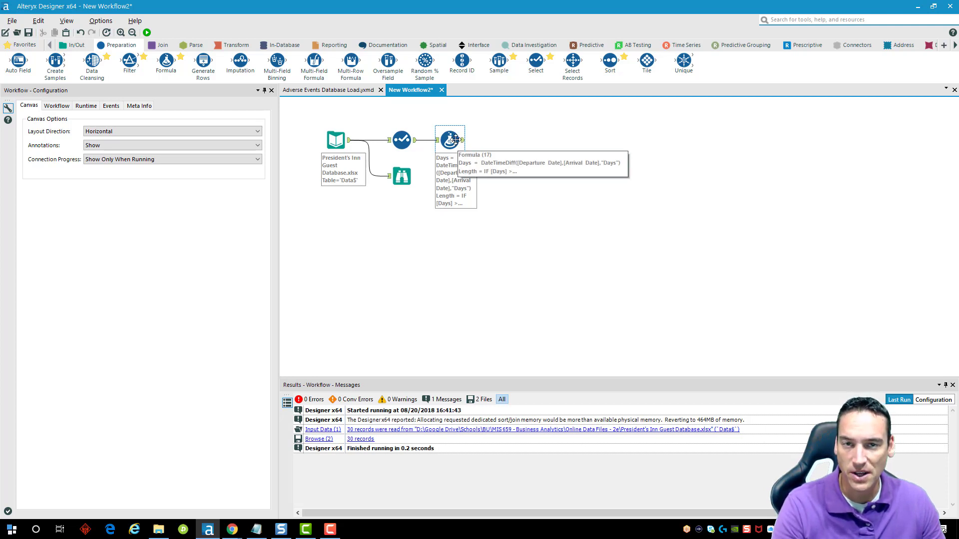
pyautogui.click(449, 139)
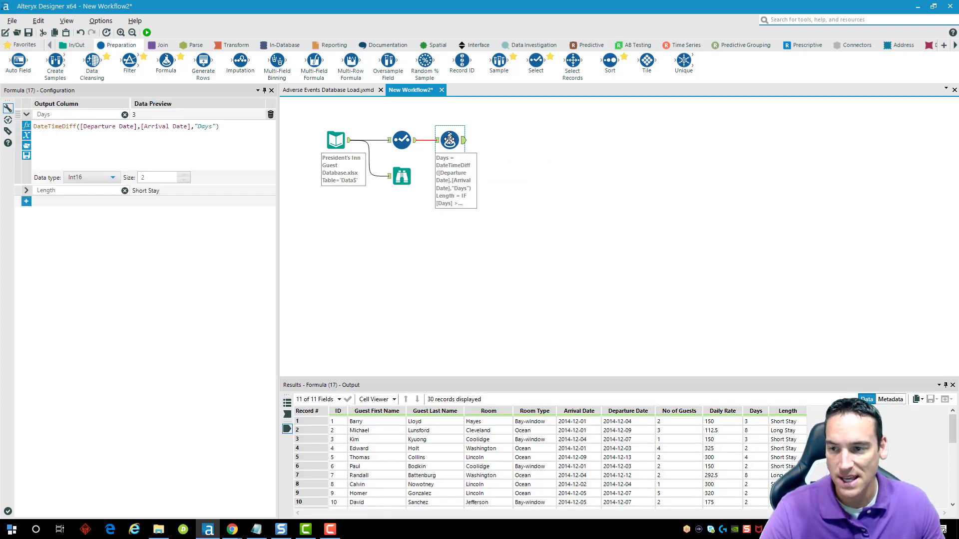
pyautogui.click(26, 191)
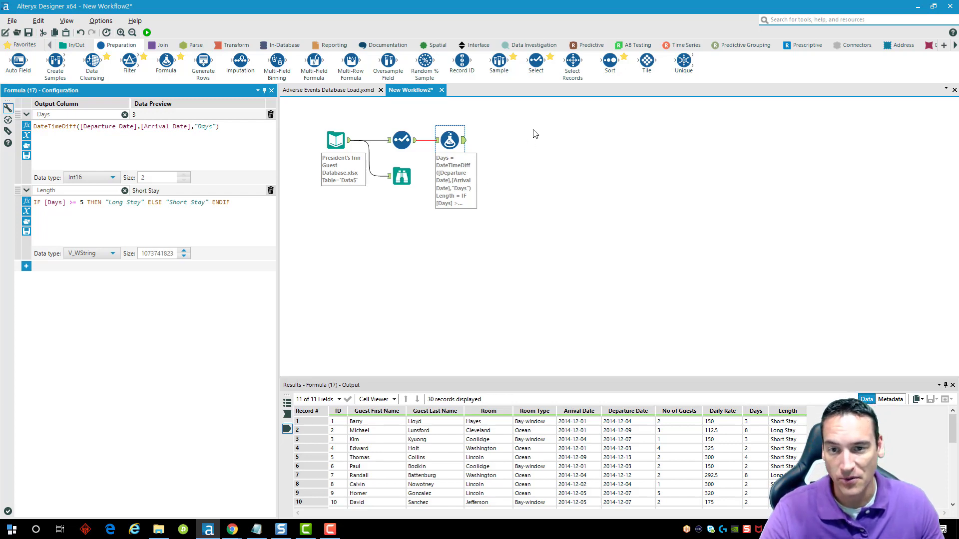
# Add a new Amount column with the expression [Days] * [Daily Rate]
pyautogui.click(26, 266)
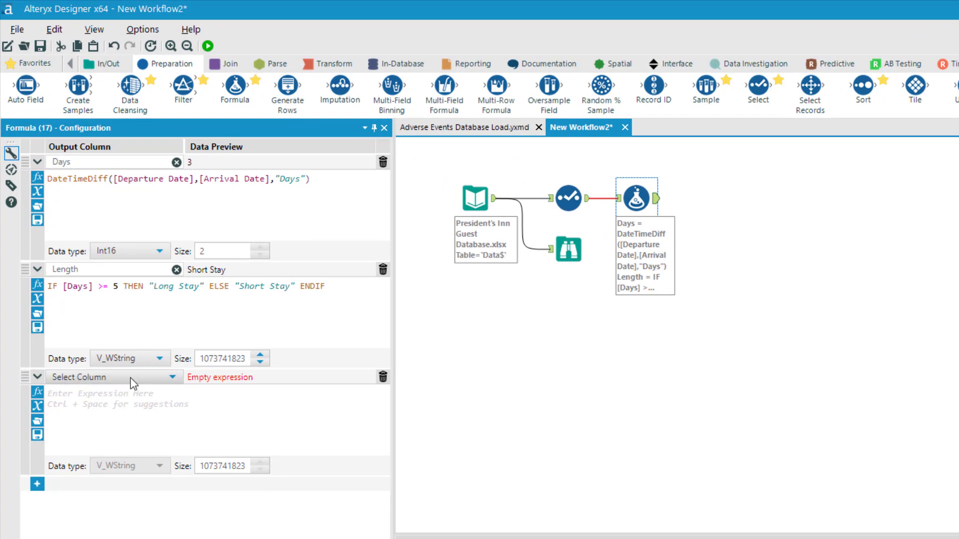
pyautogui.click(131, 378)
pyautogui.click(129, 392)
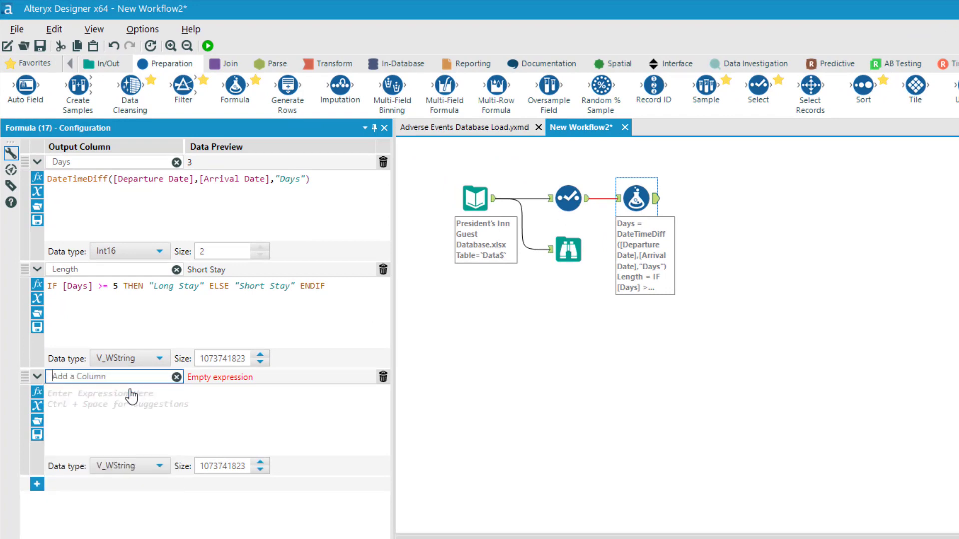
pyautogui.write('Amount')
pyautogui.click(172, 433)
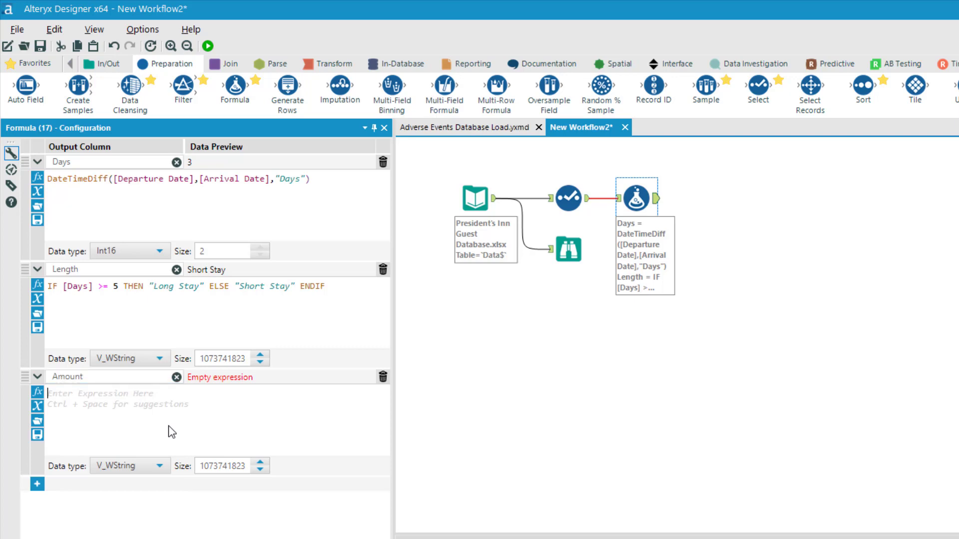
pyautogui.write('[')
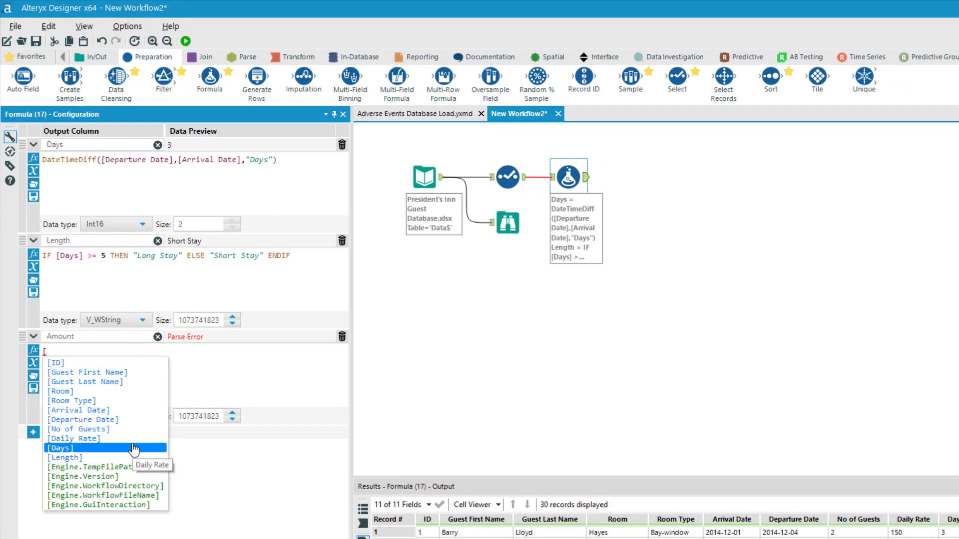
pyautogui.click(134, 448)
pyautogui.write('* ')
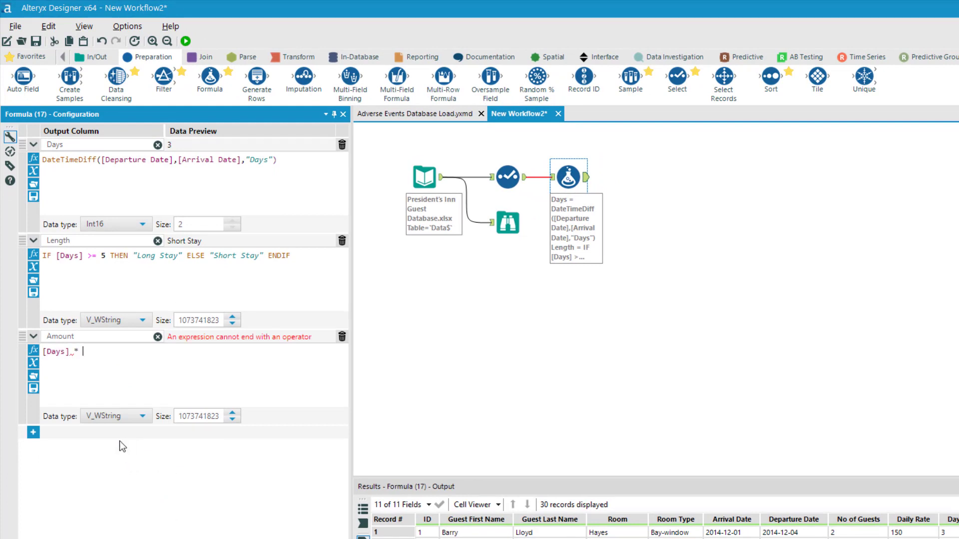
pyautogui.write('[')
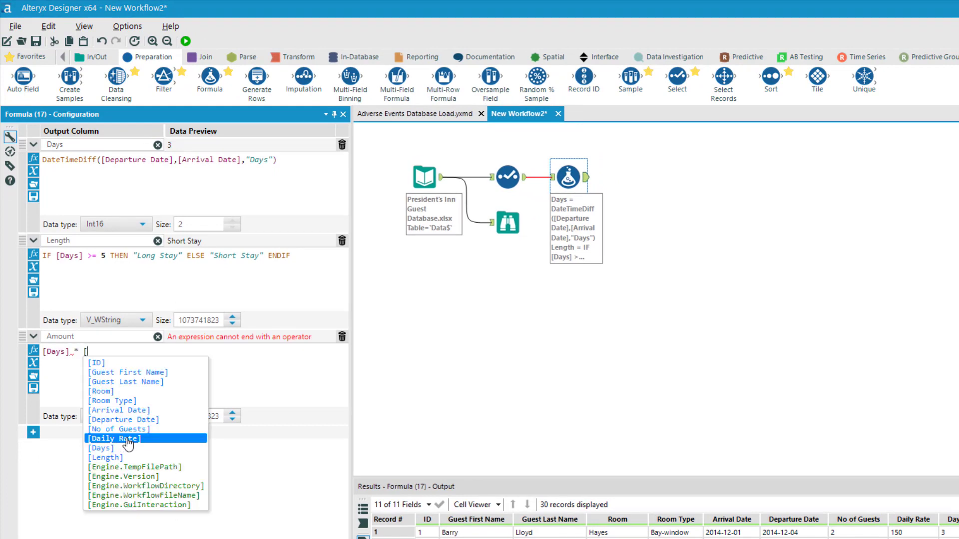
pyautogui.click(125, 439)
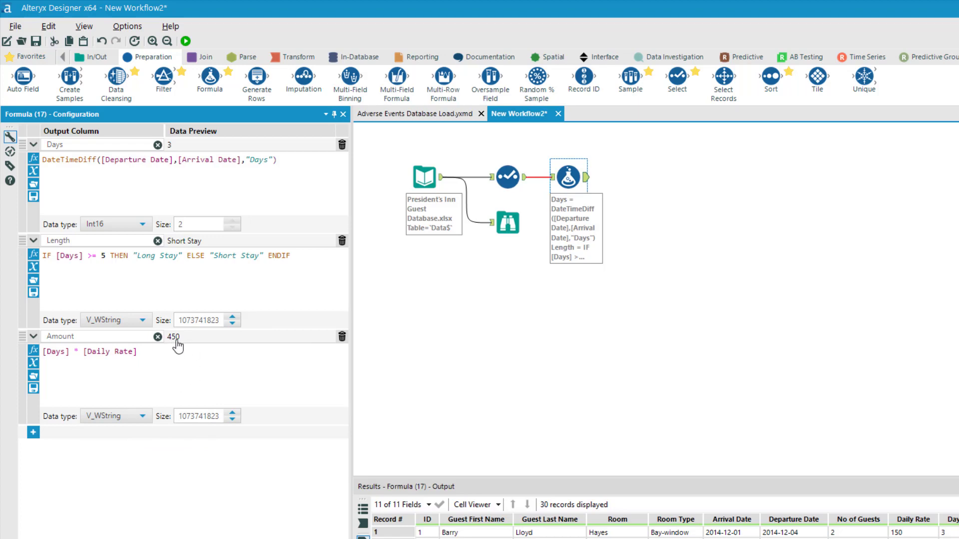
# Set the Amount column's data type to Double
pyautogui.click(118, 423)
pyautogui.scroll(-2, 110, 520)
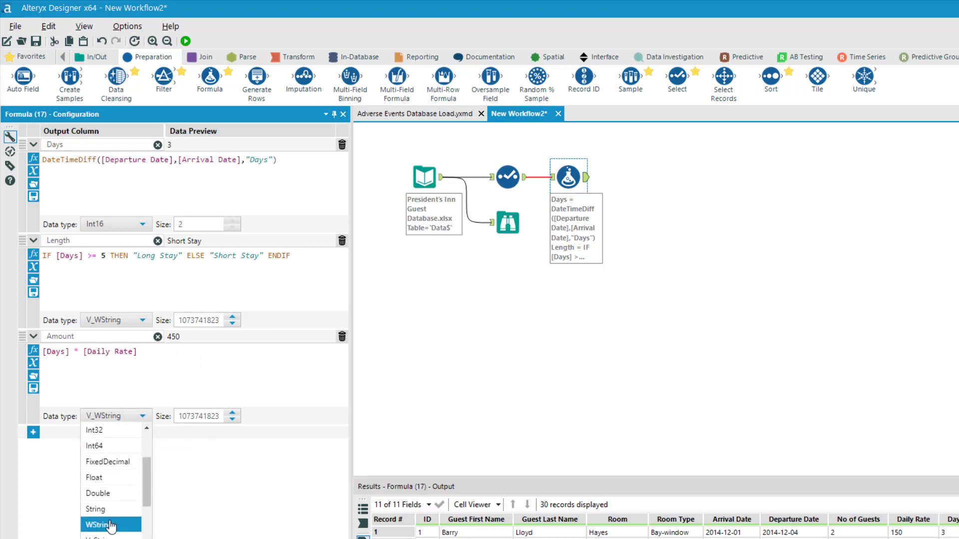
pyautogui.scroll(-2, 111, 509)
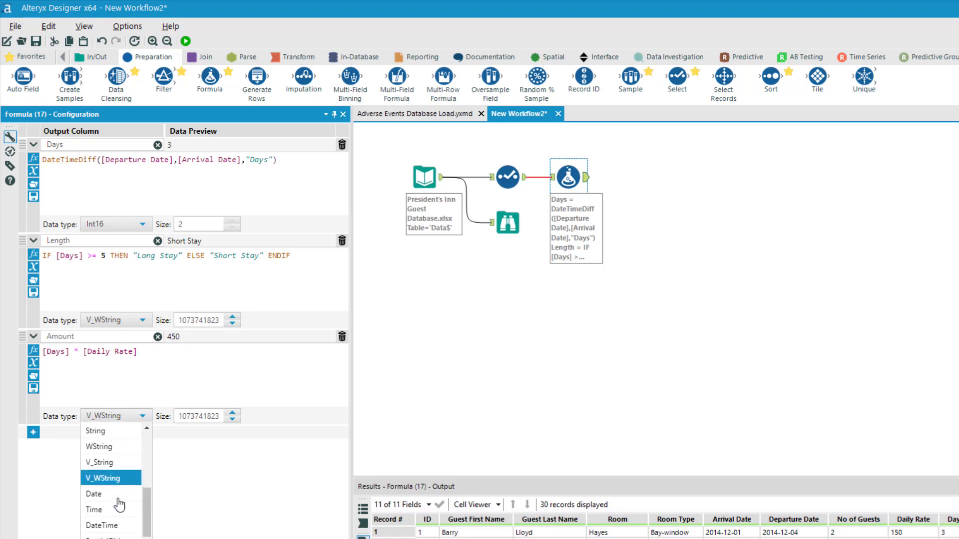
pyautogui.scroll(4, 114, 507)
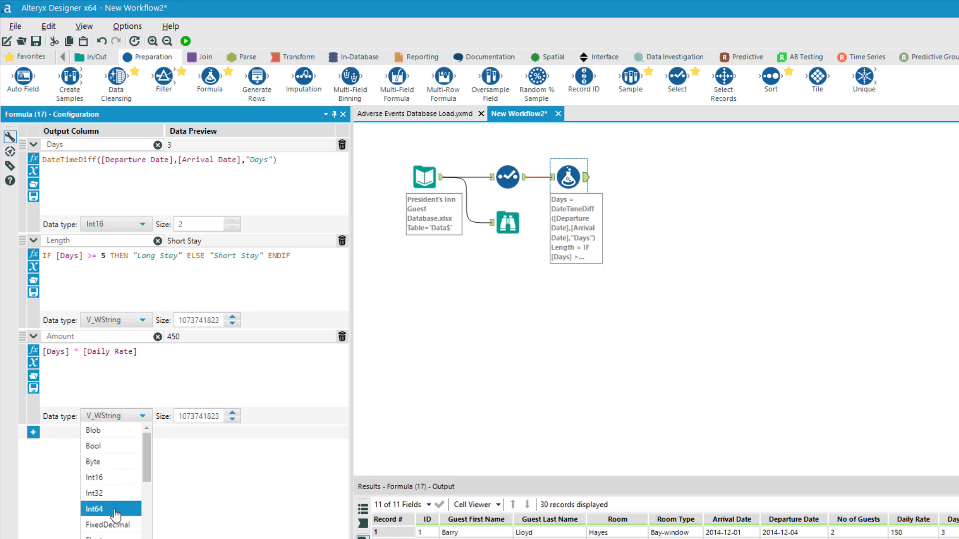
pyautogui.moveTo(145, 454); pyautogui.dragTo(145, 468)
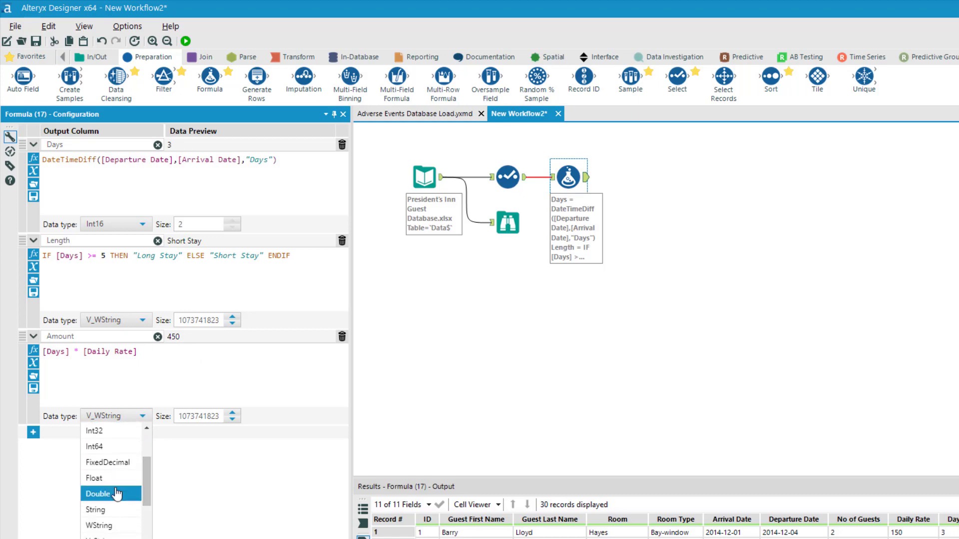
pyautogui.click(116, 494)
# Rerun the workflow and verify Amount values like 450, 650 and 1200 (Daily Rate 300)
pyautogui.click(493, 386)
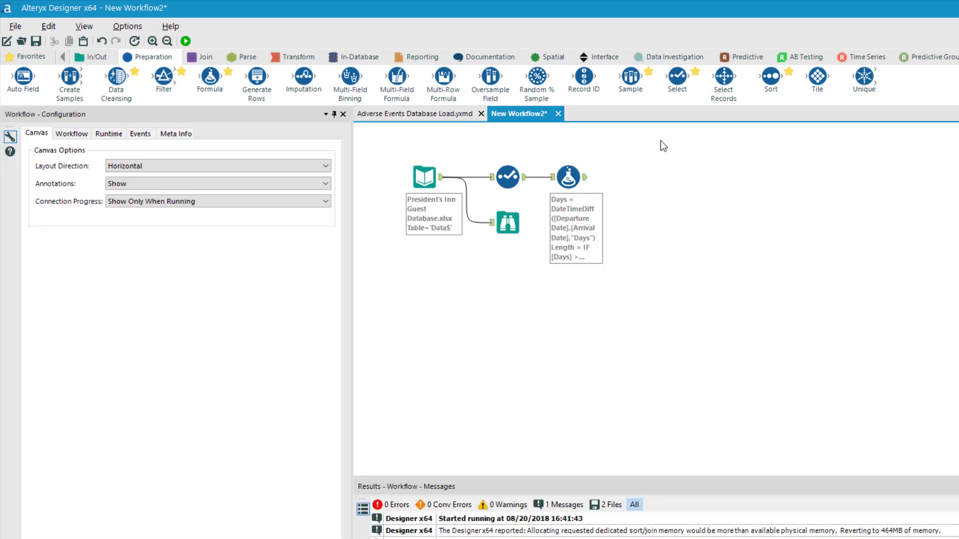
pyautogui.click(186, 41)
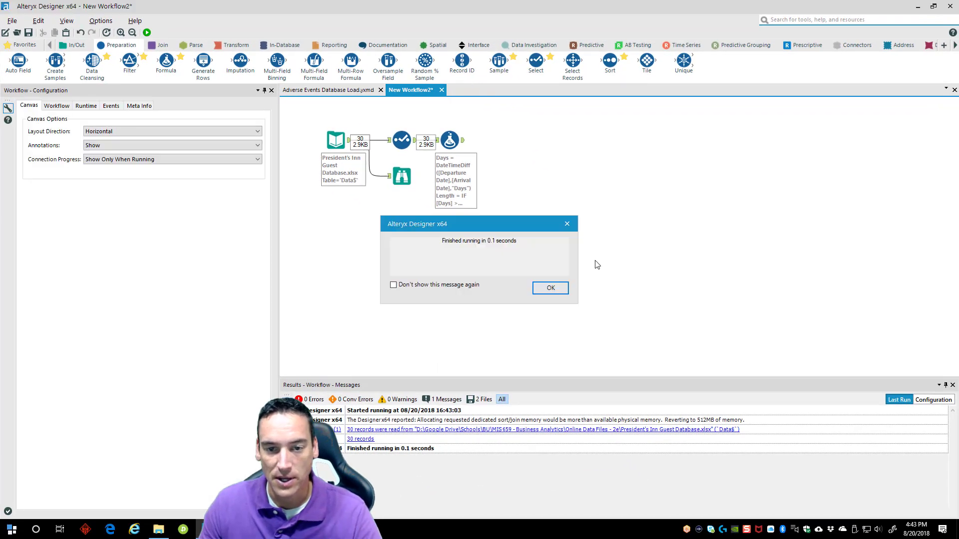
pyautogui.click(550, 287)
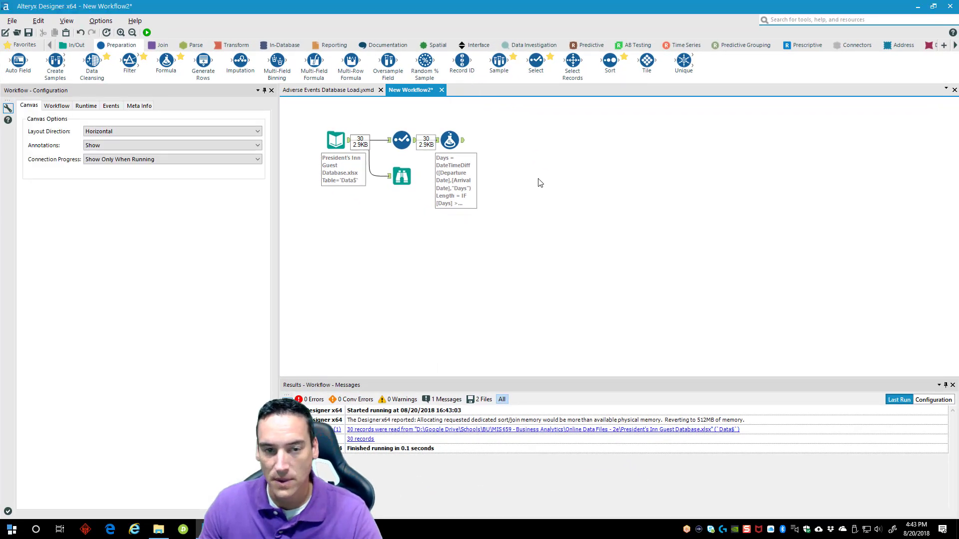
pyautogui.click(463, 144)
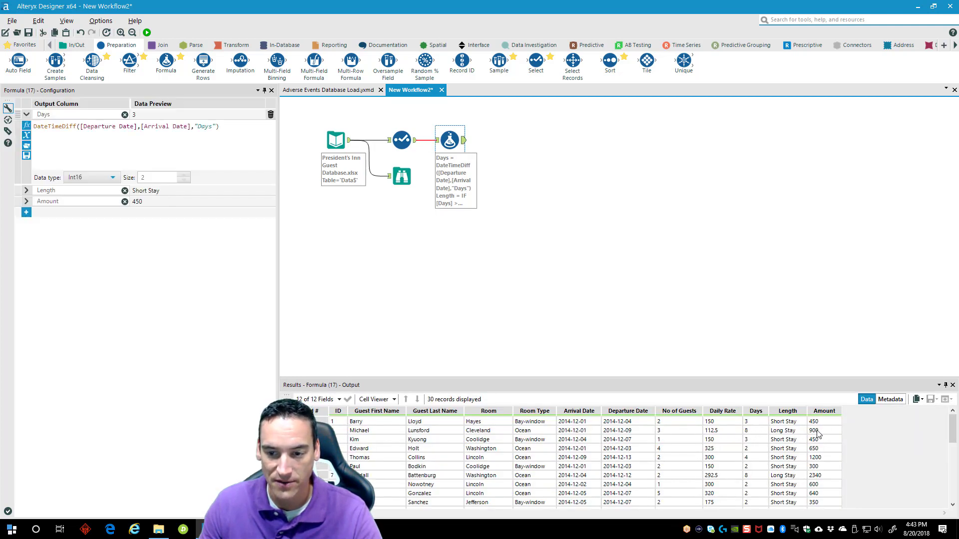
pyautogui.click(843, 441)
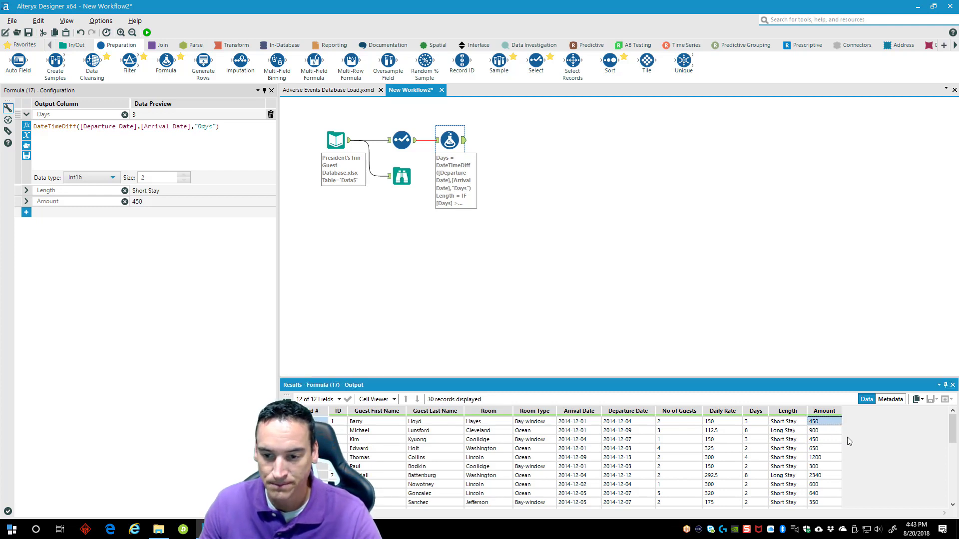
pyautogui.click(824, 441)
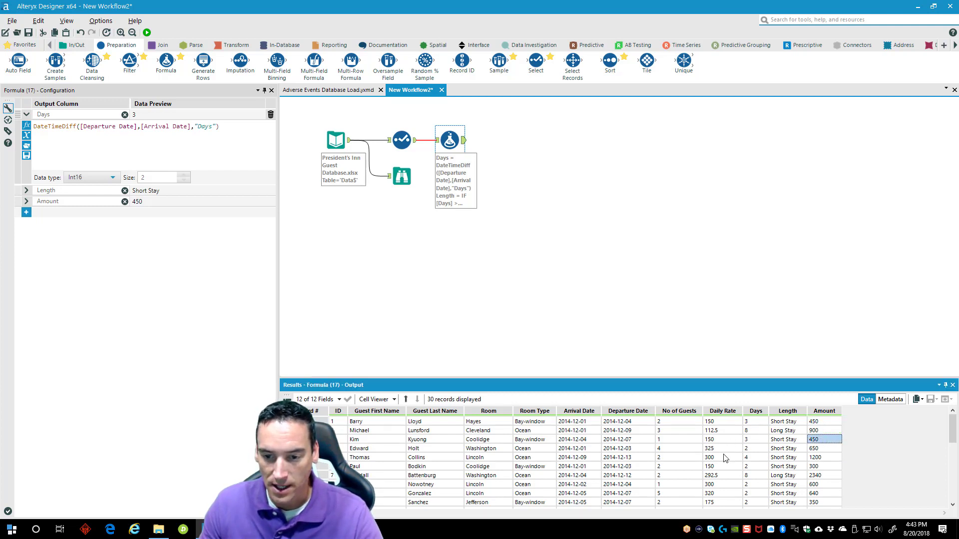
pyautogui.click(824, 450)
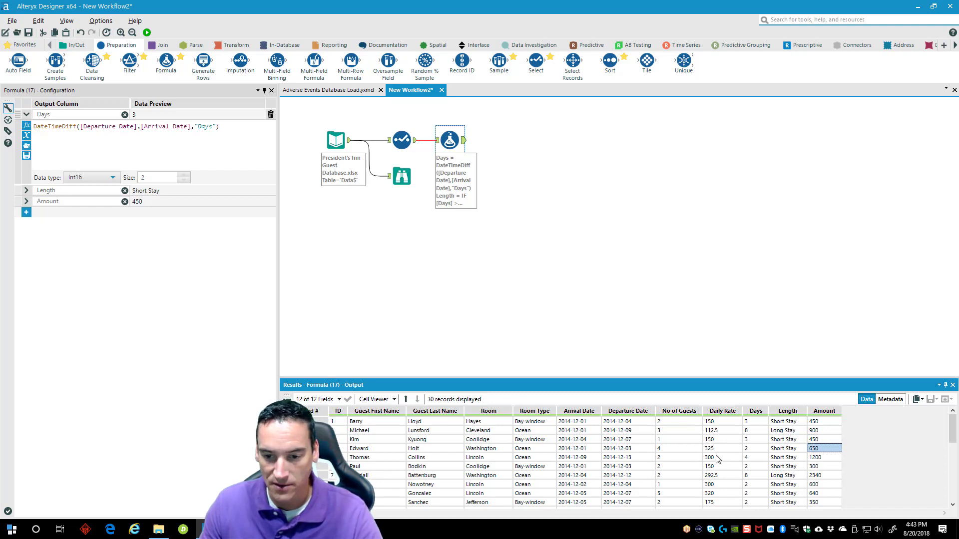
pyautogui.click(717, 458)
pyautogui.click(815, 458)
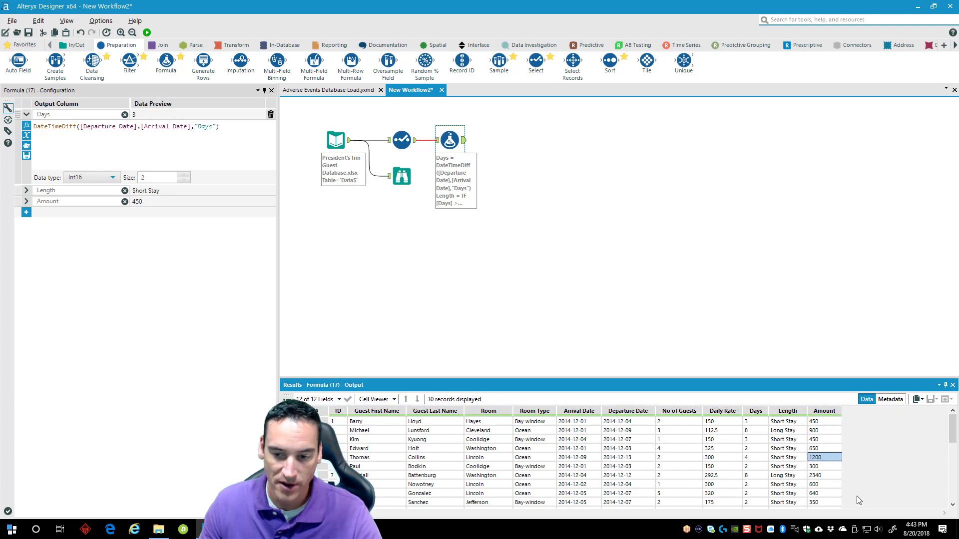
pyautogui.click(526, 193)
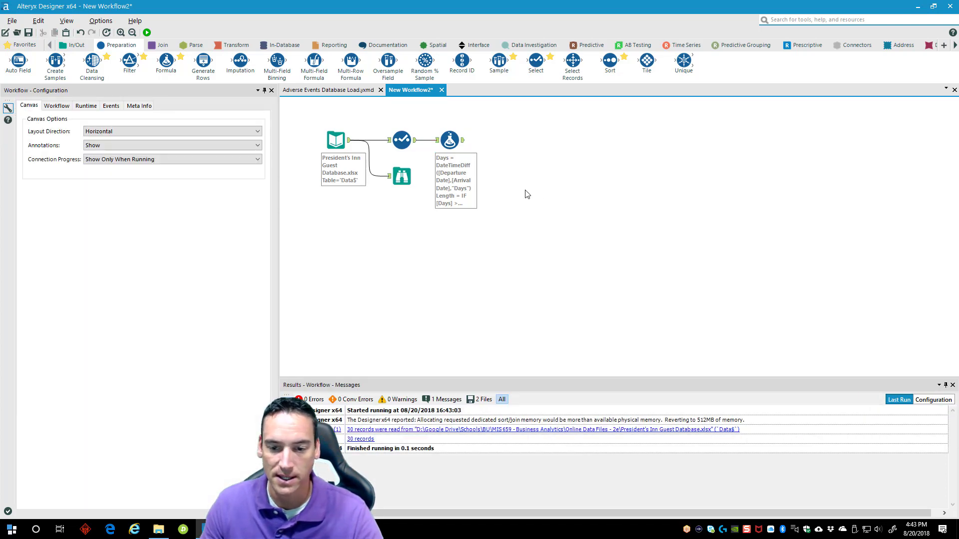
pyautogui.click(460, 144)
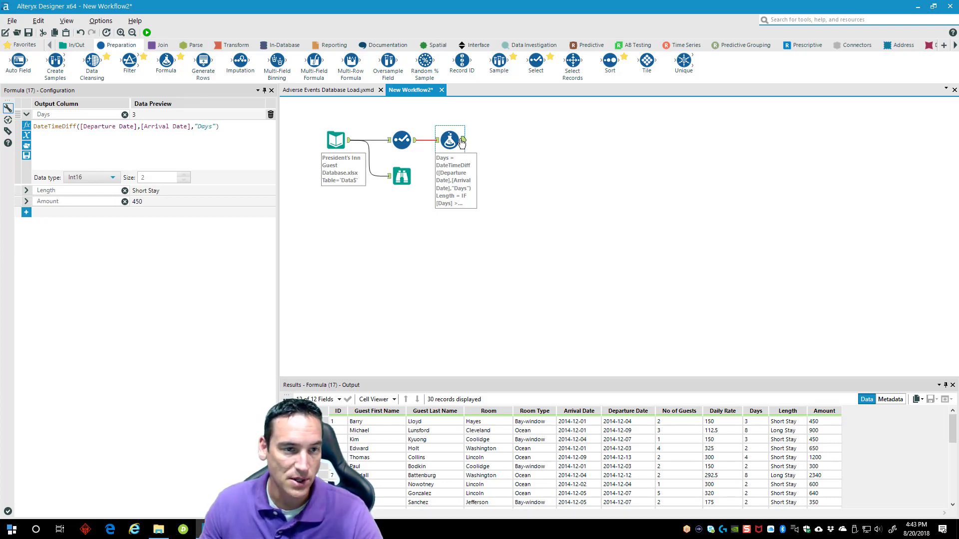
# Add a Summarize tool after the Formula that sums the Amount field
pyautogui.click(232, 45)
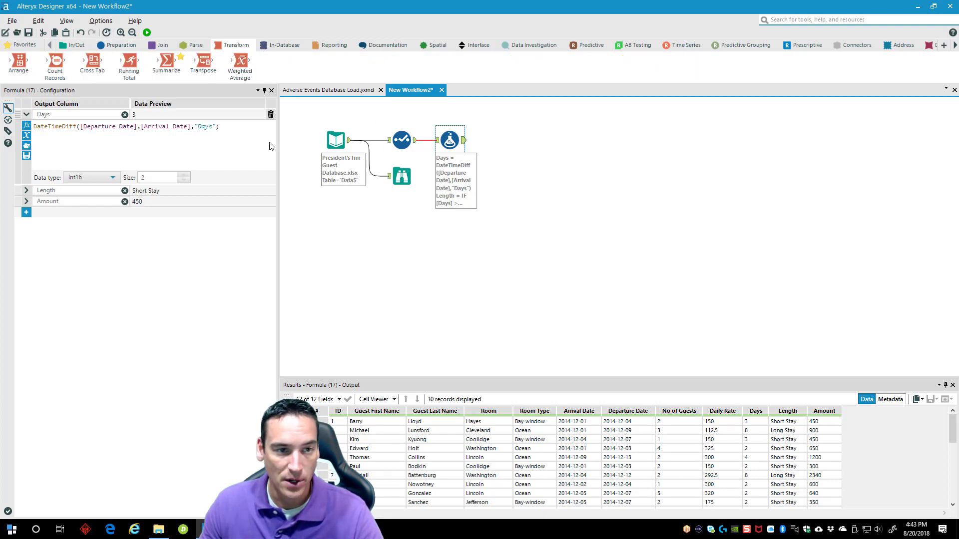
pyautogui.moveTo(167, 61); pyautogui.dragTo(508, 141)
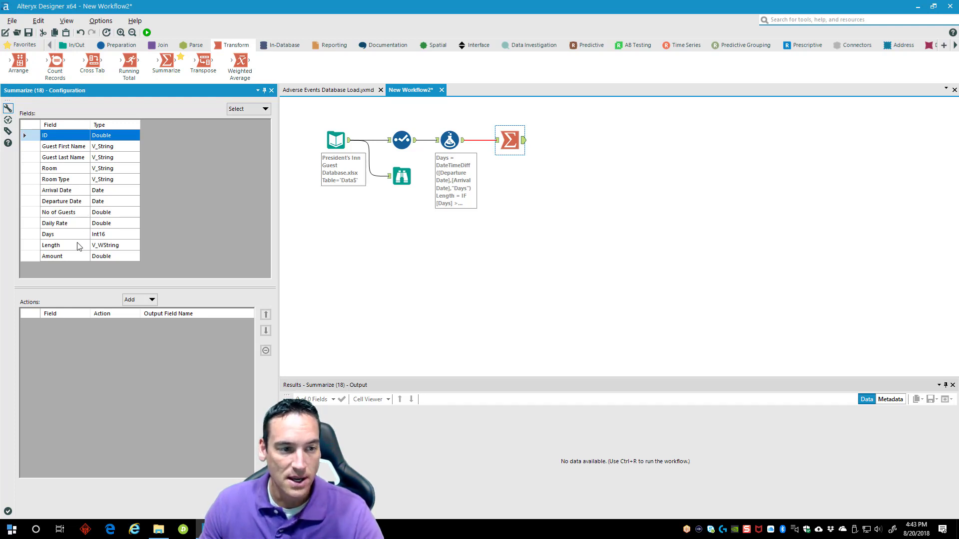
pyautogui.click(66, 256)
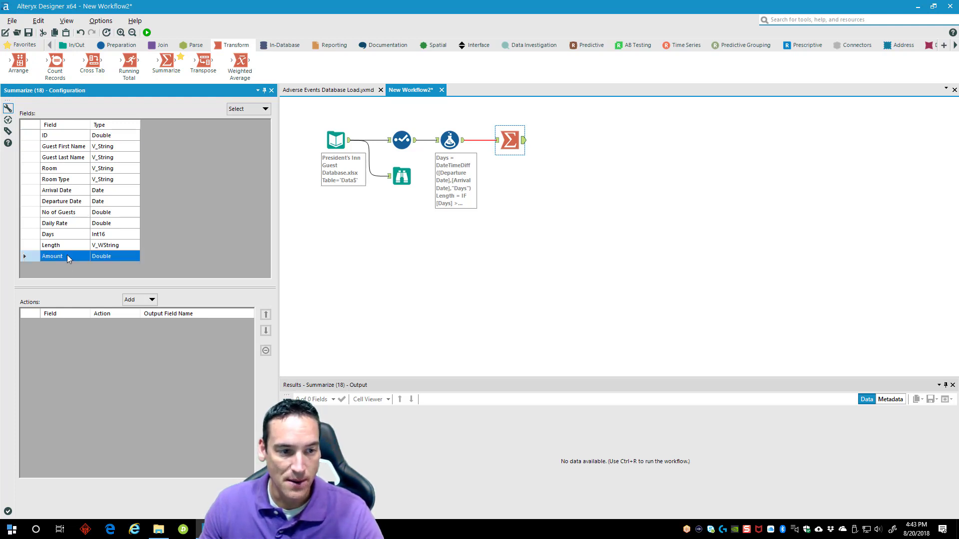
pyautogui.click(145, 301)
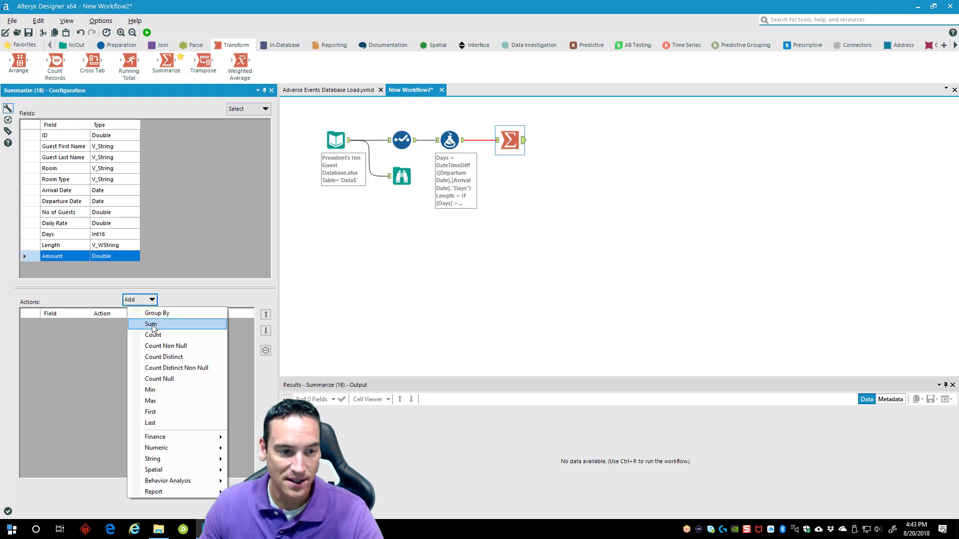
pyautogui.click(150, 324)
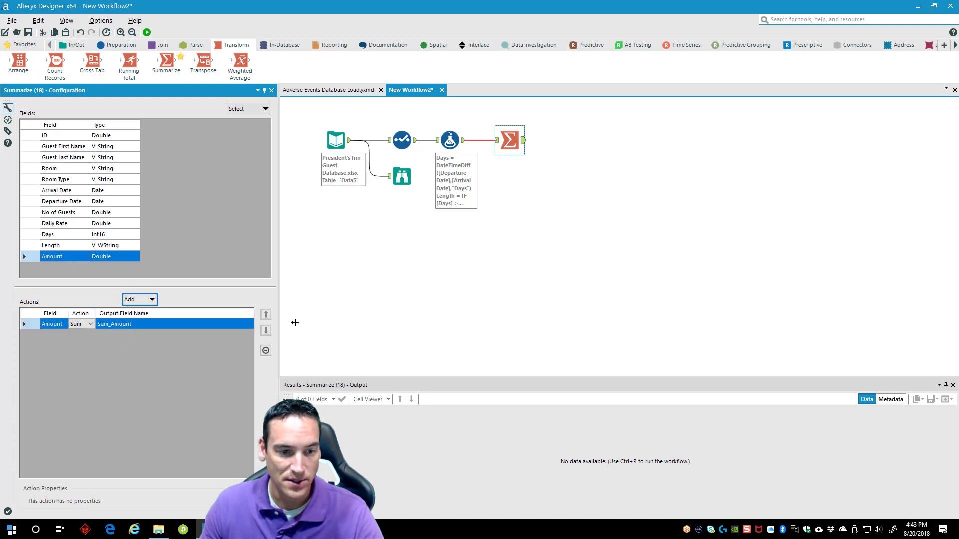
# Run the workflow, check Sum_Amount of 21430.5, and move Summarize further right
pyautogui.click(147, 32)
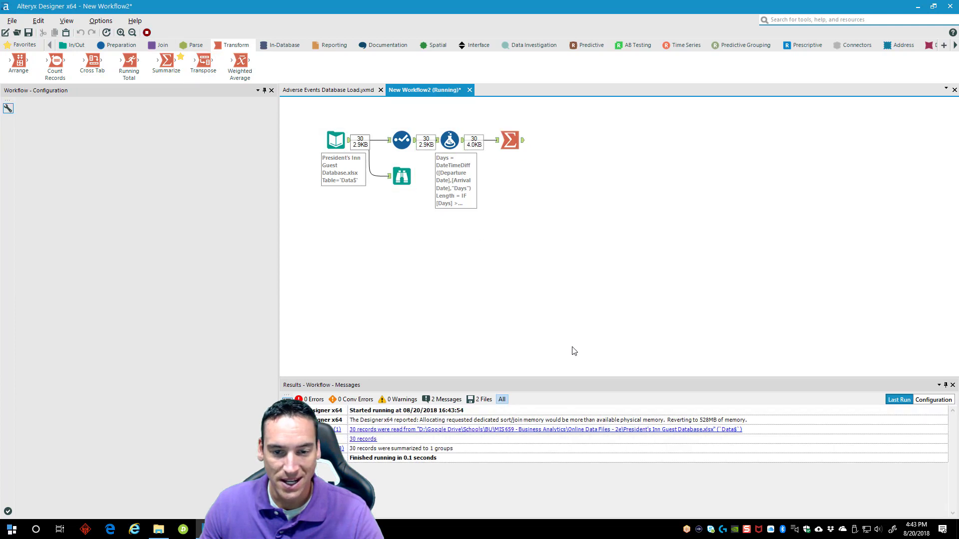
pyautogui.click(548, 287)
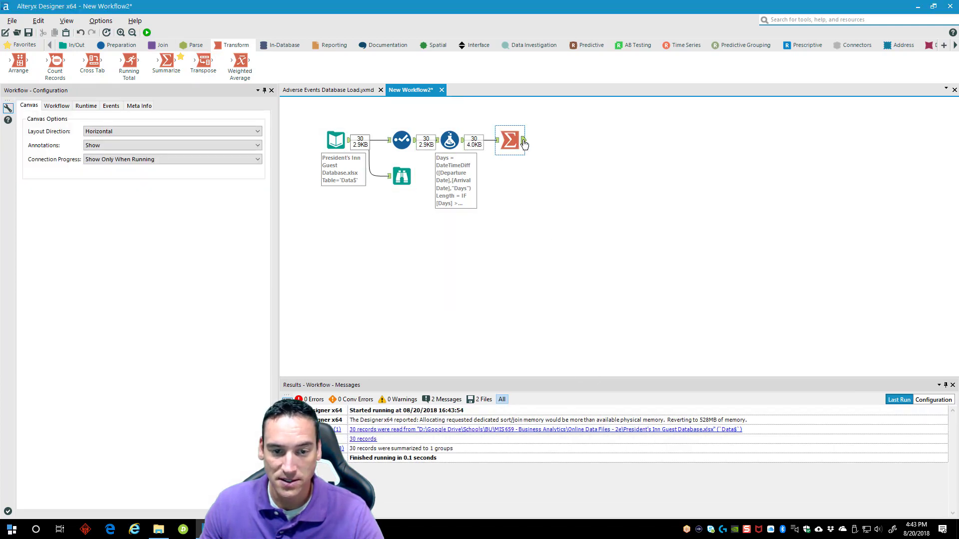
pyautogui.click(520, 144)
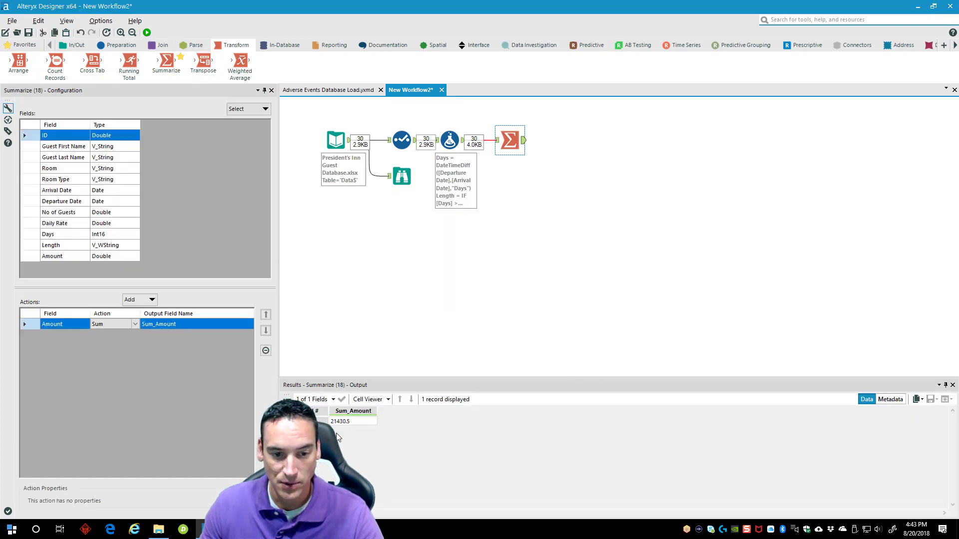
pyautogui.moveTo(510, 142); pyautogui.dragTo(558, 143)
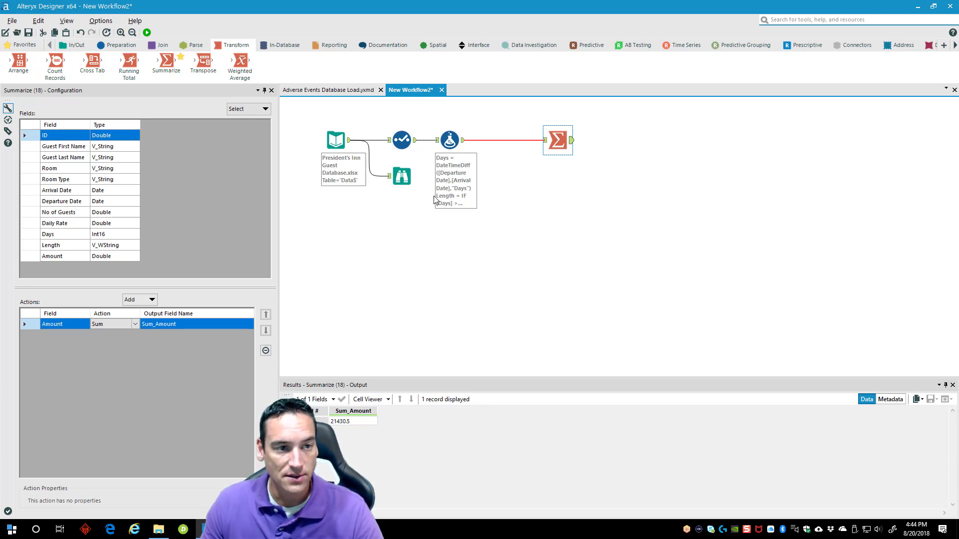
# Add a Running Total step after the Formula that accumulates Amount
pyautogui.click(432, 258)
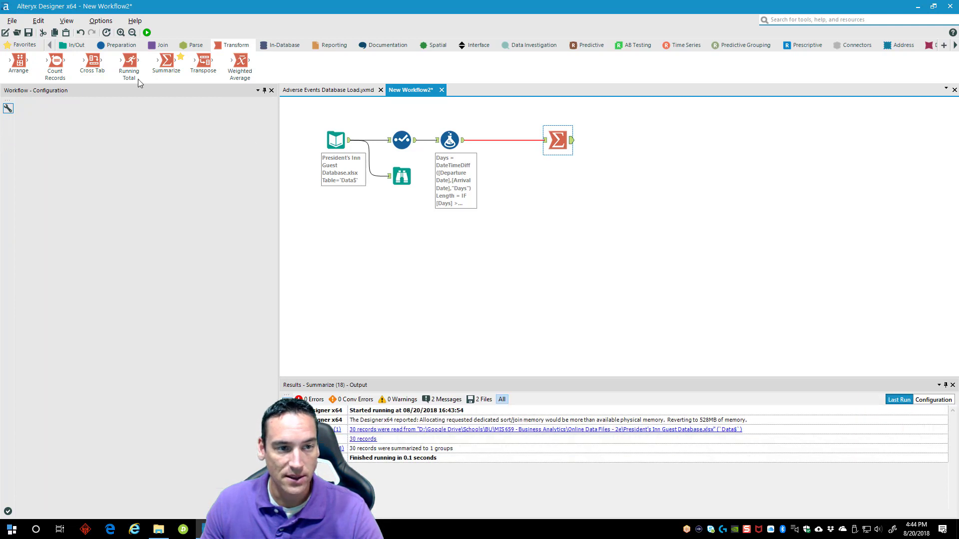
pyautogui.moveTo(129, 63); pyautogui.dragTo(558, 168)
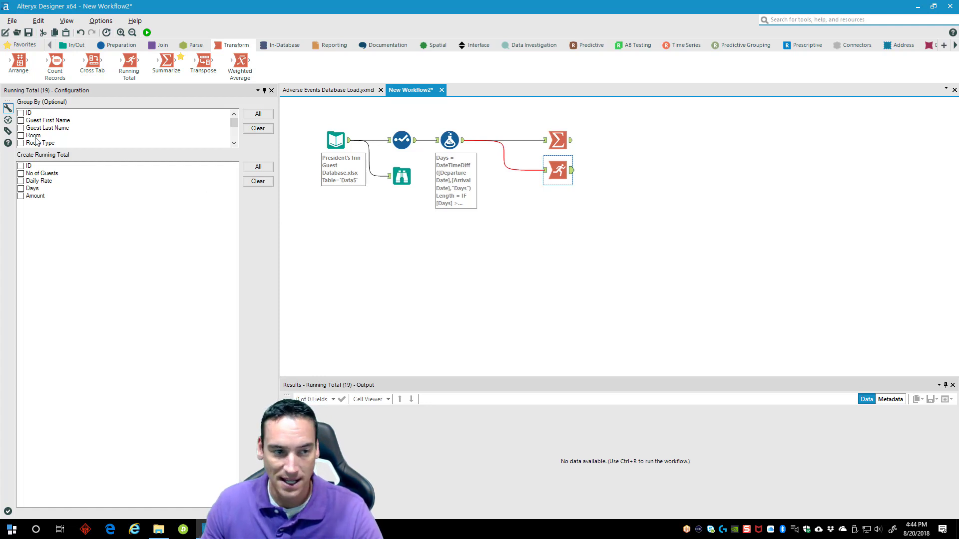
pyautogui.click(21, 196)
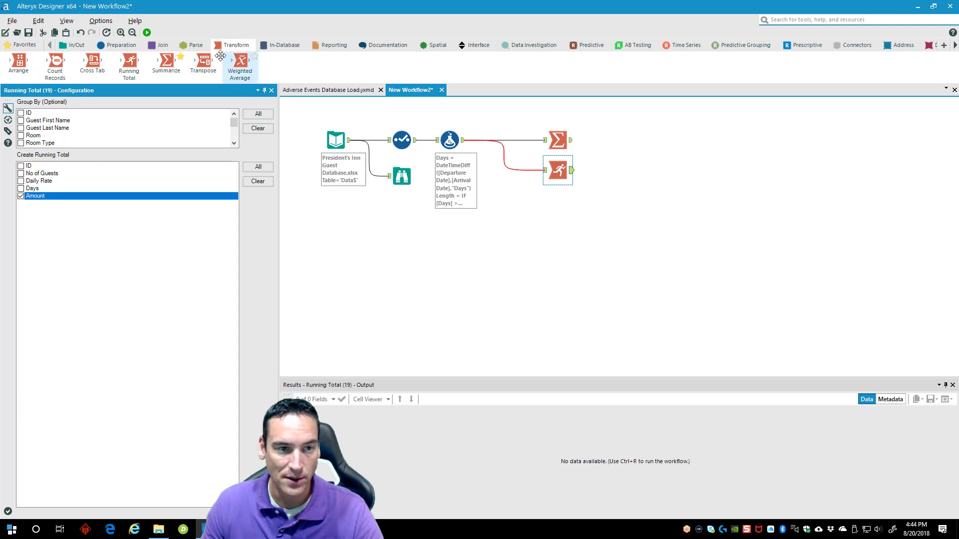
# Run the workflow and check RunTot_Amount climbing 450, 1350, 1800 through the records
pyautogui.click(147, 32)
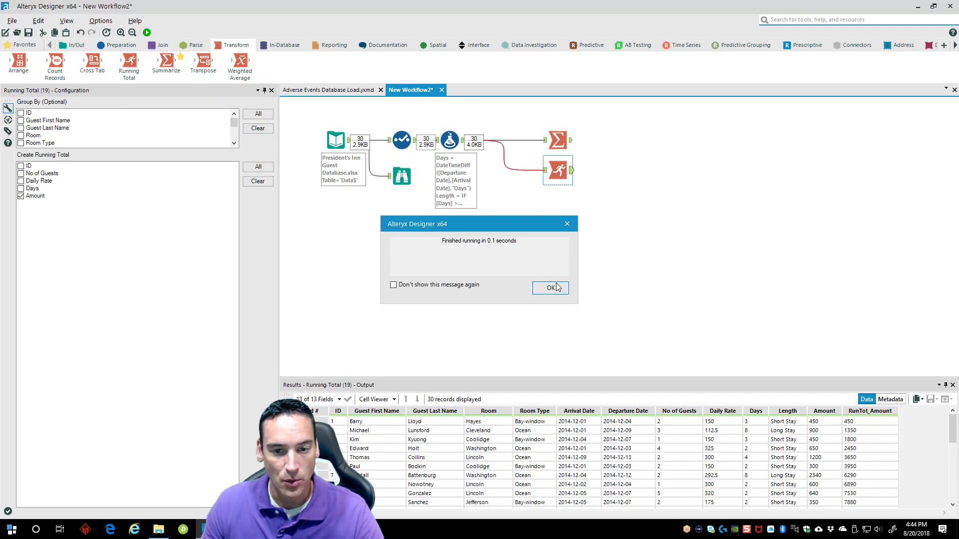
pyautogui.click(551, 288)
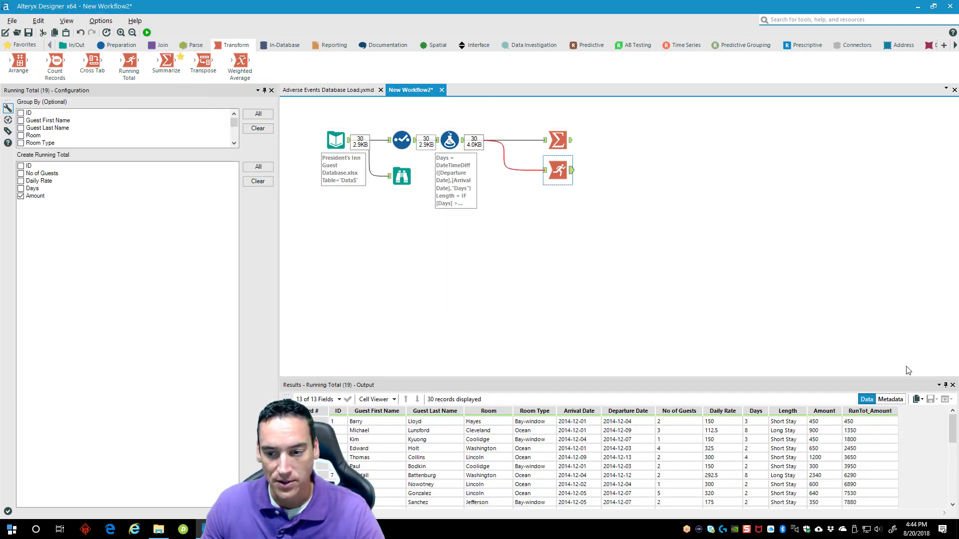
pyautogui.click(845, 422)
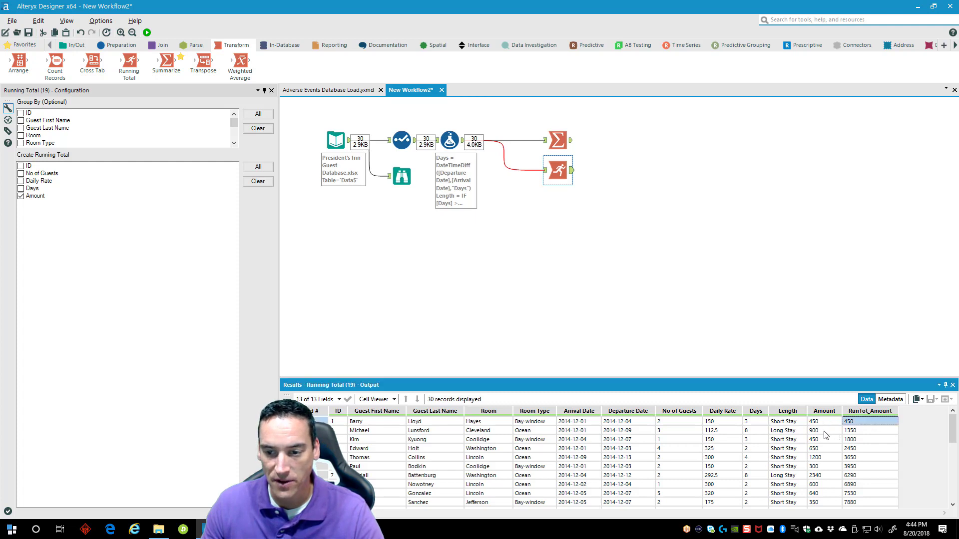
pyautogui.click(830, 432)
pyautogui.click(864, 432)
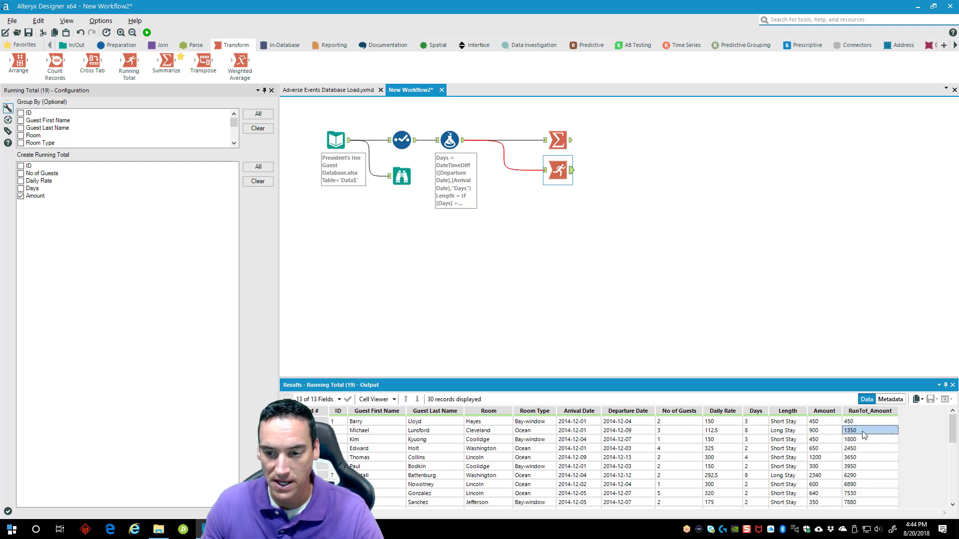
pyautogui.click(824, 444)
pyautogui.click(869, 444)
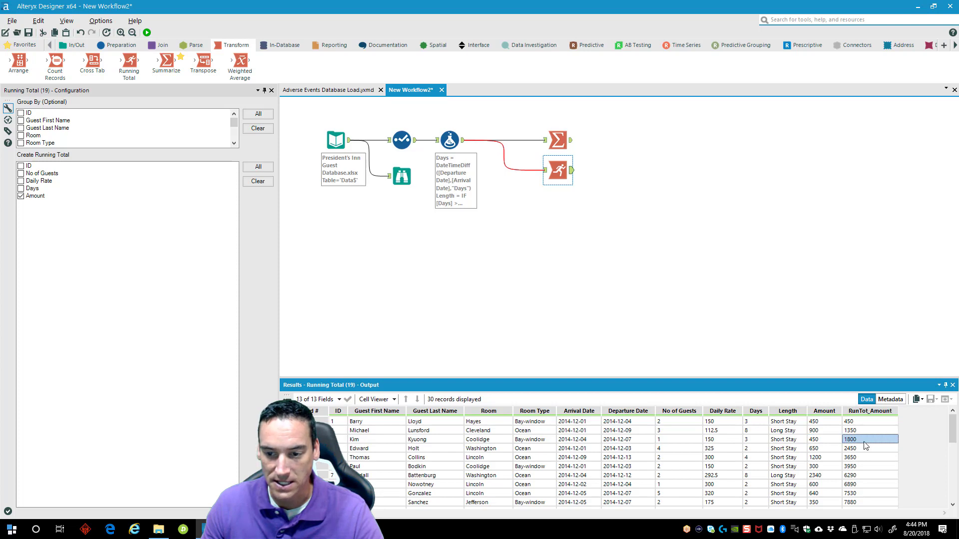
pyautogui.scroll(-7, 865, 446)
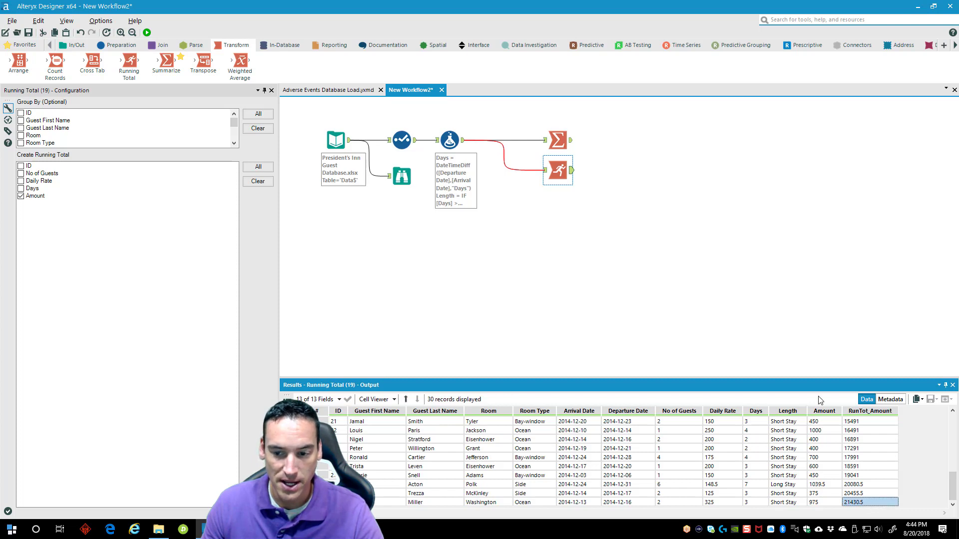
# Check the Summarize step's Sum_Amount grand total of 21430.5 and rerun the workflow
pyautogui.click(558, 142)
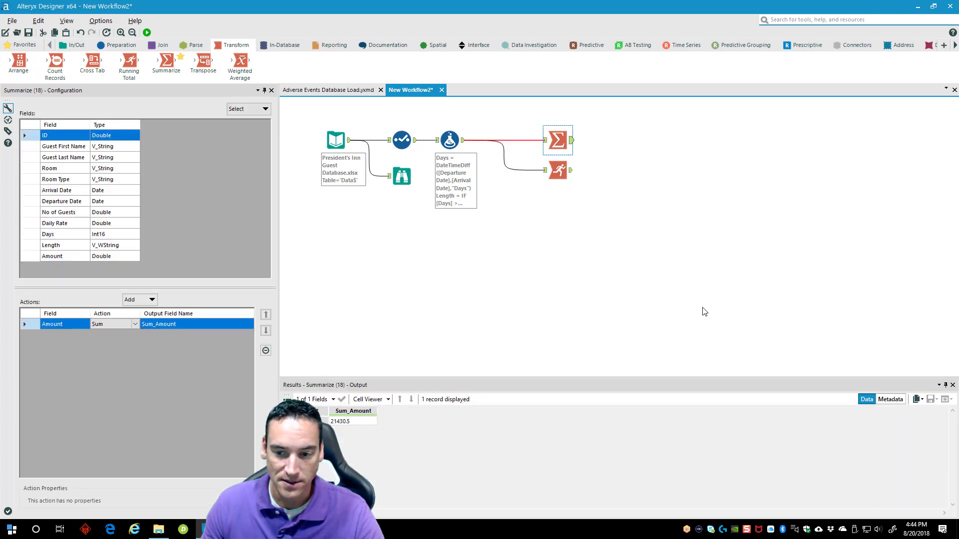
pyautogui.click(342, 423)
pyautogui.hotkey('ctrl', 'r')
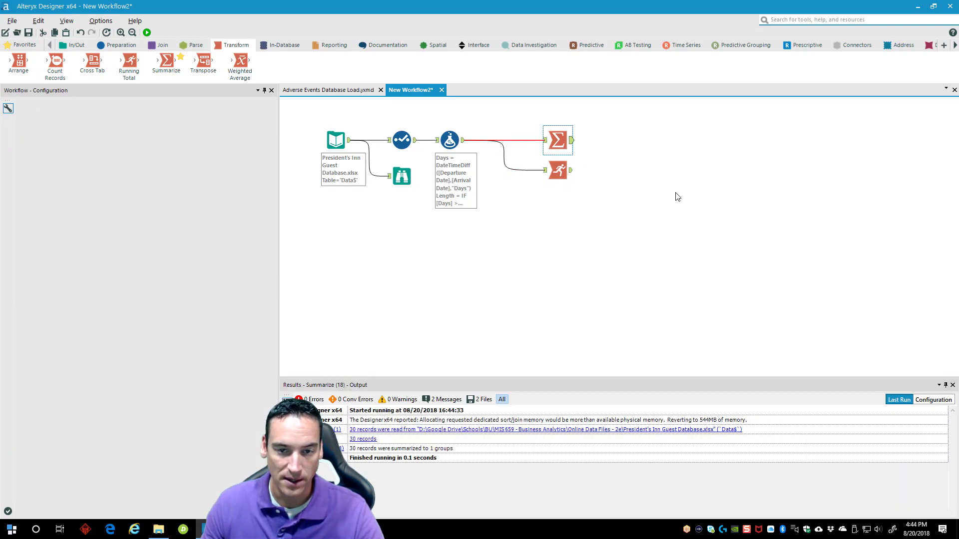
# Add a second Running Total below the first, linked to the Formula output, still unconfigured
pyautogui.click(677, 197)
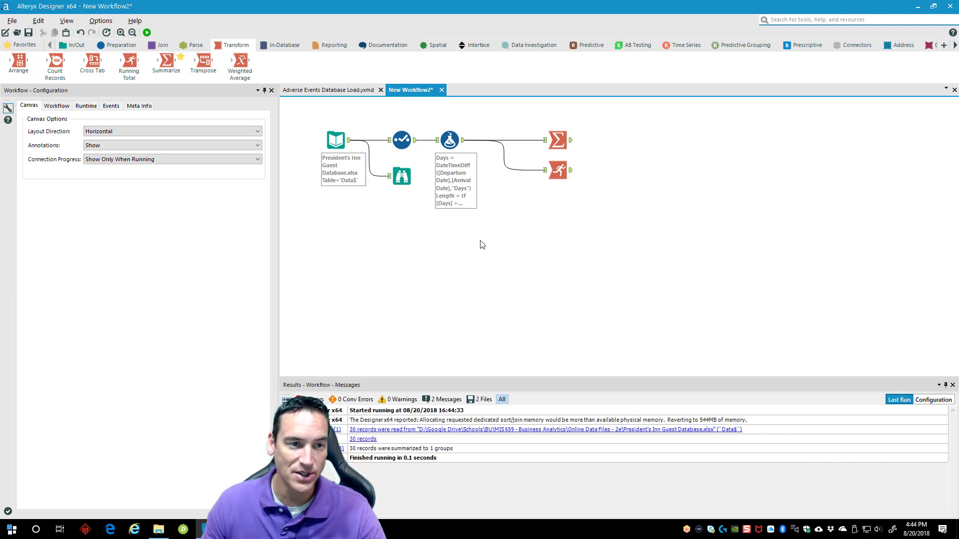
pyautogui.moveTo(130, 65); pyautogui.dragTo(546, 199)
pyautogui.click(507, 171)
pyautogui.click(564, 203)
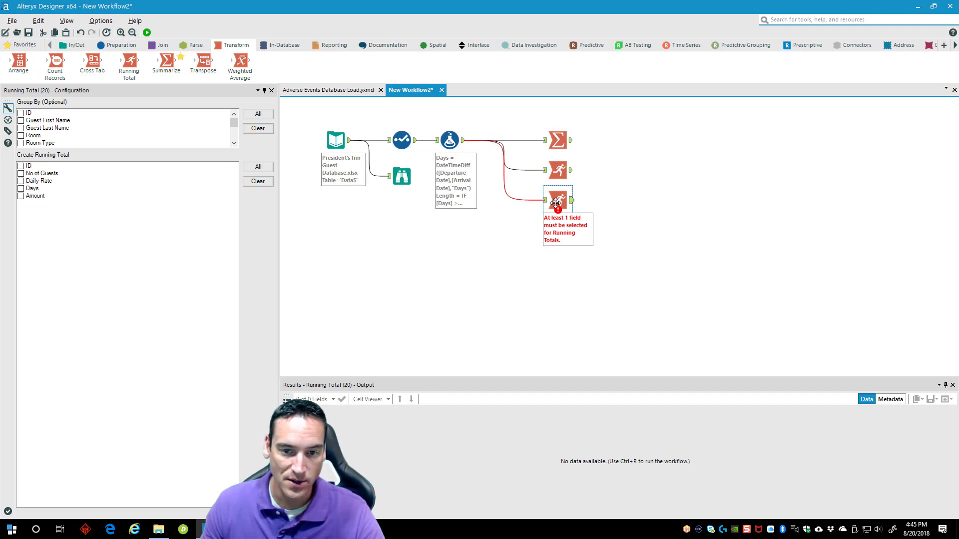
pyautogui.click(450, 144)
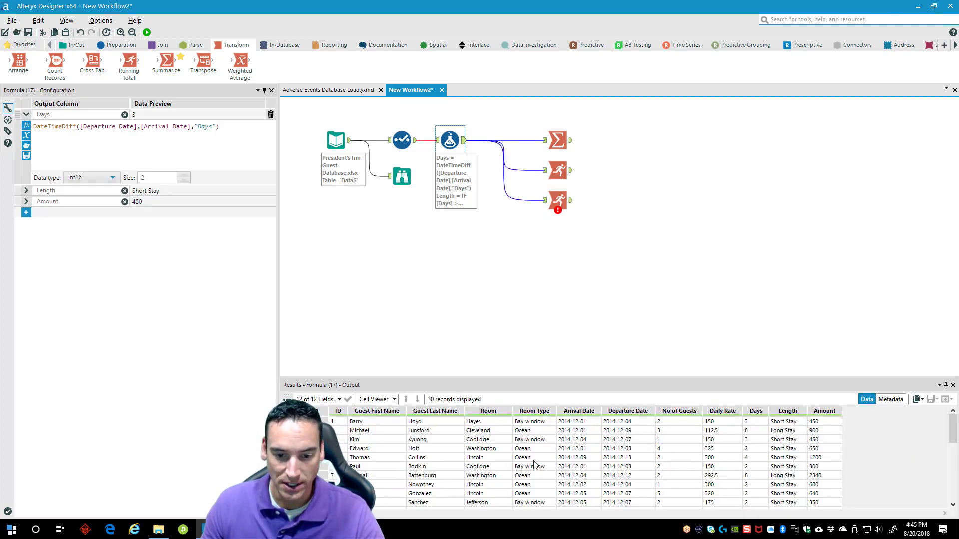
pyautogui.scroll(-2, 535, 464)
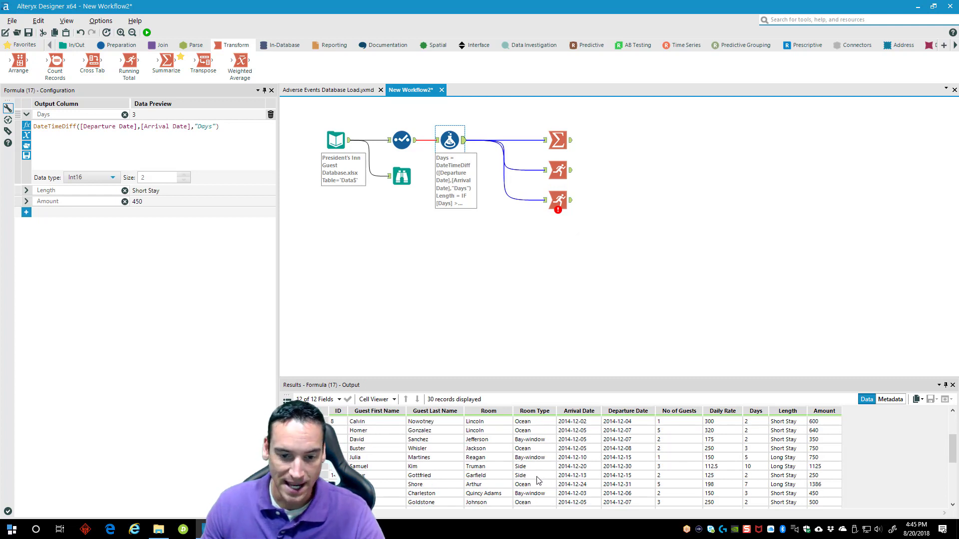
pyautogui.scroll(2, 538, 479)
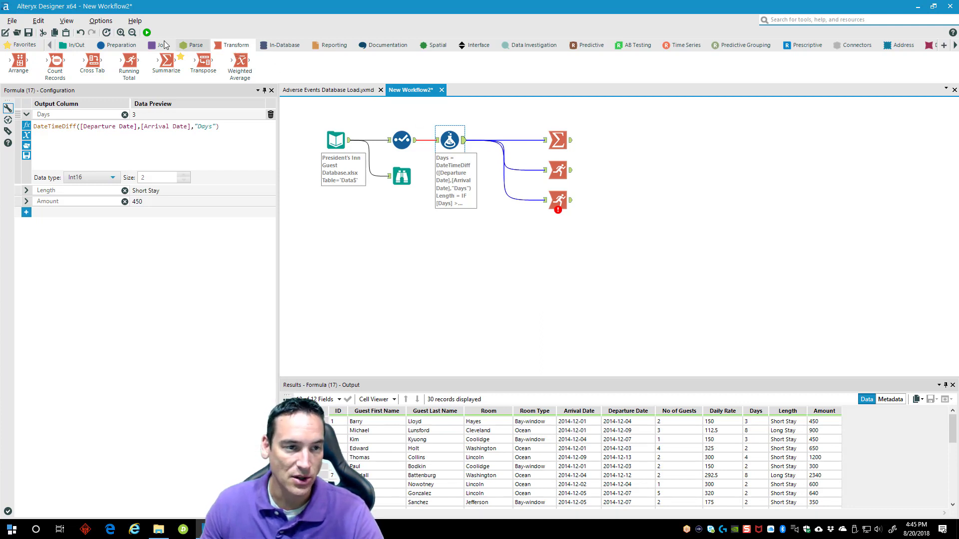
# Insert a Sort step before the second Running Total, sorting by Room Type ascending
pyautogui.click(121, 45)
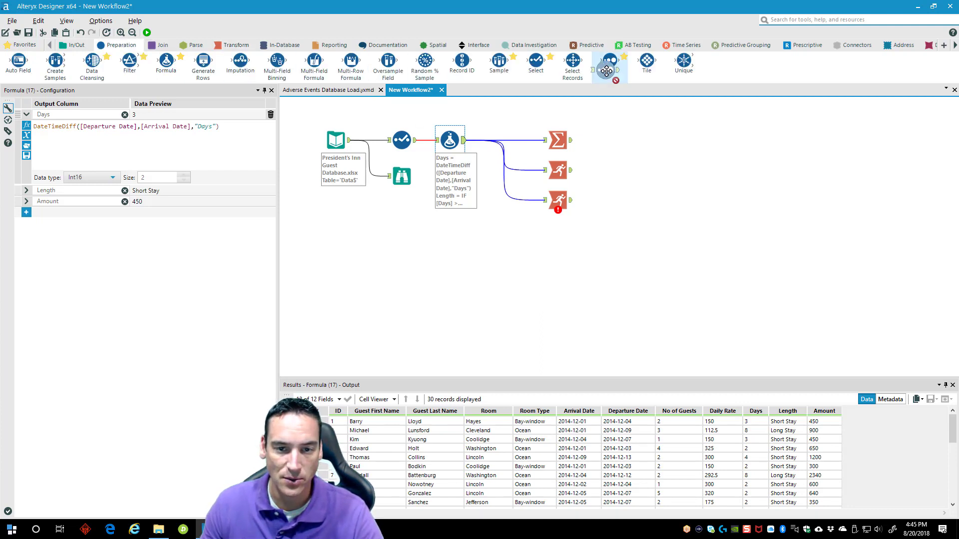
pyautogui.moveTo(610, 61); pyautogui.dragTo(529, 202)
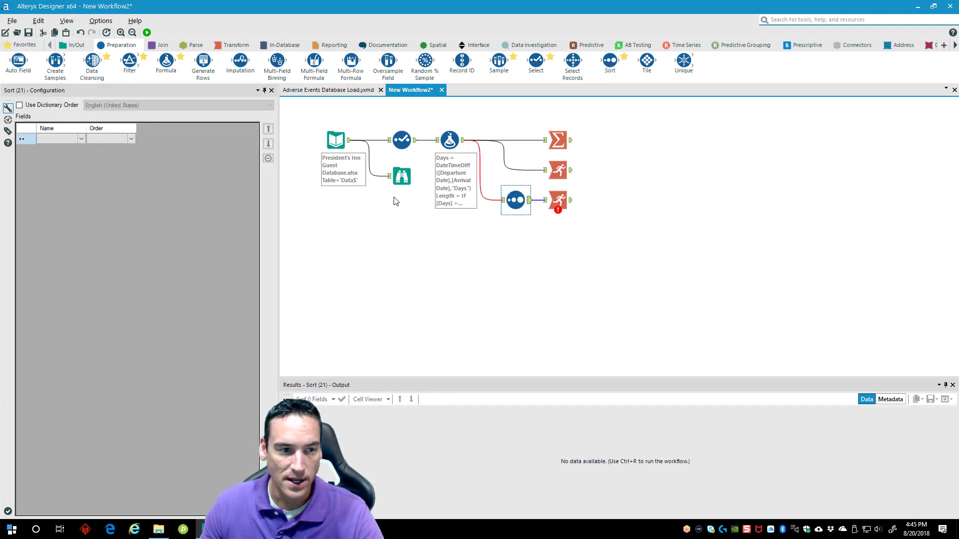
pyautogui.click(81, 138)
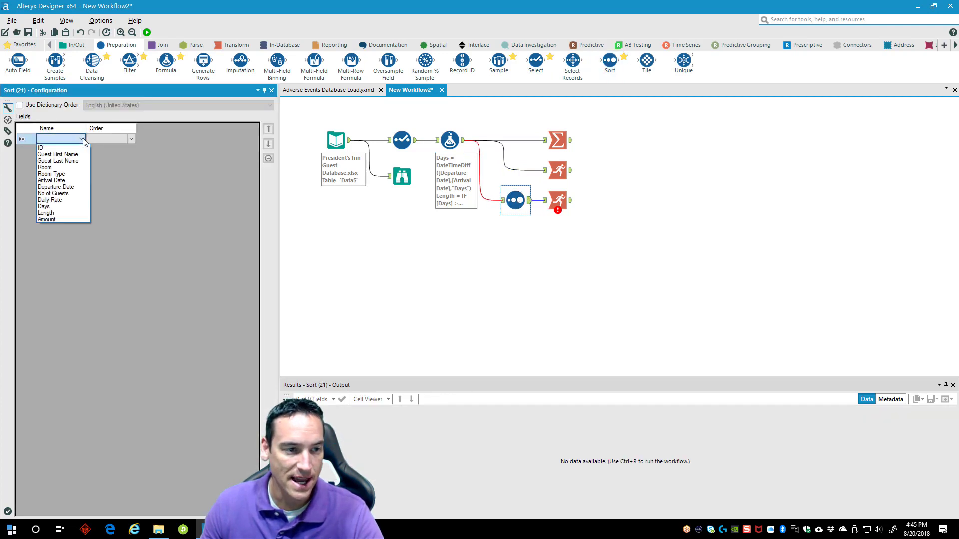
pyautogui.click(70, 175)
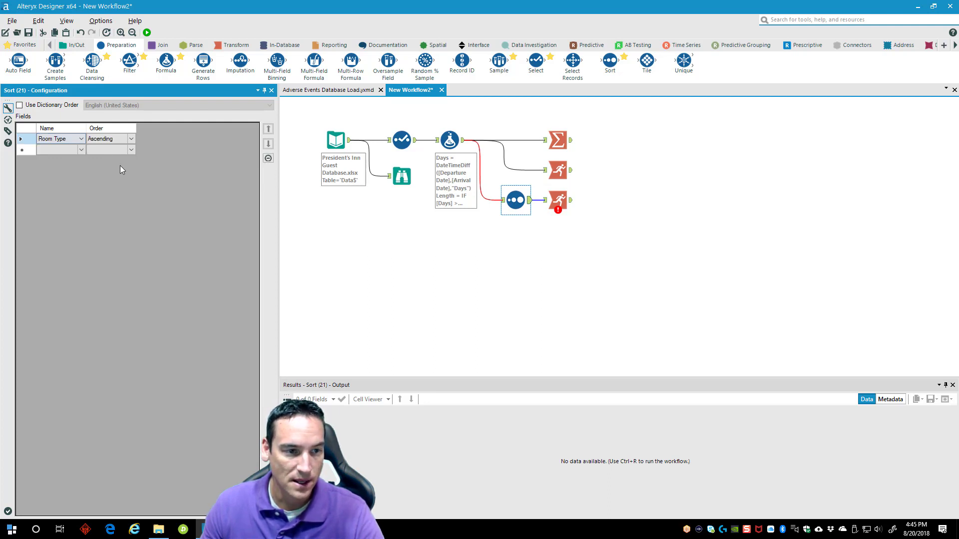
# Shift the Sort and Running Total steps right and add Arrival Date as second ascending sort level
pyautogui.click(597, 248)
pyautogui.moveTo(597, 248)
pyautogui.mouseDown()
pyautogui.moveTo(497, 188)
pyautogui.moveTo(552, 200)
pyautogui.mouseUp()
pyautogui.click(549, 282)
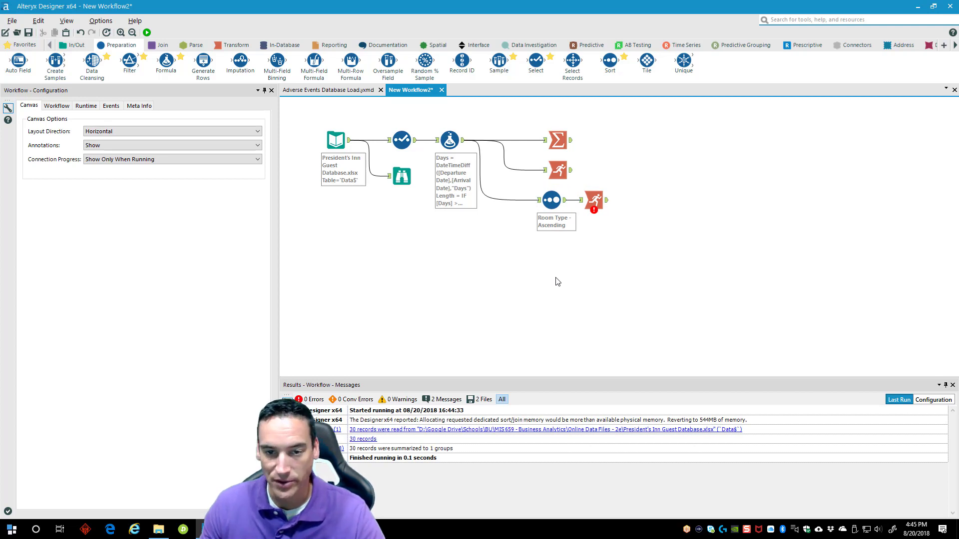
pyautogui.click(551, 200)
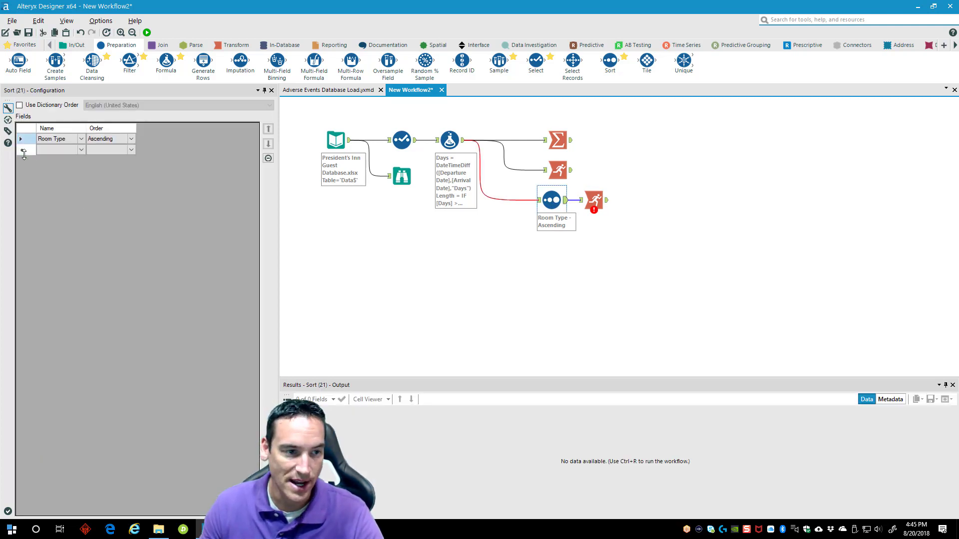
pyautogui.click(80, 150)
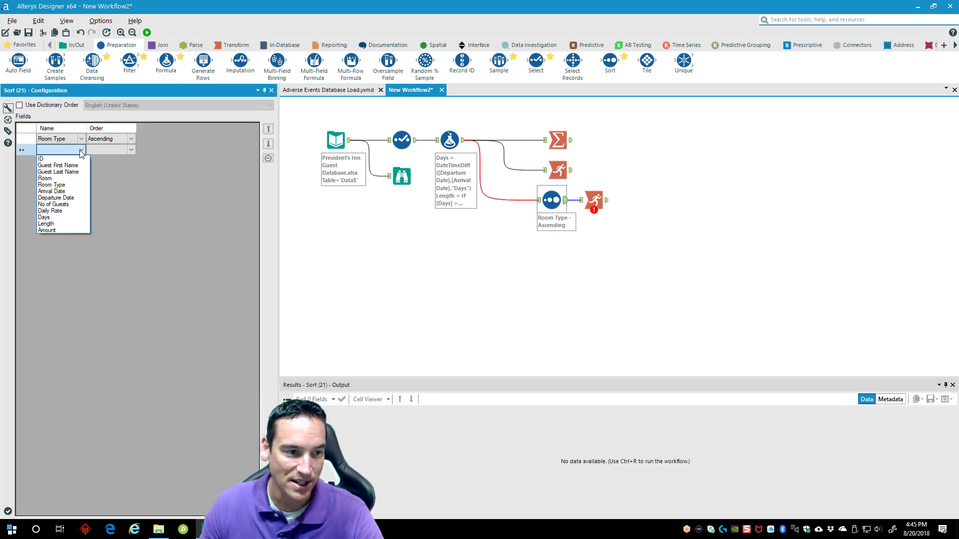
pyautogui.click(75, 191)
pyautogui.click(554, 253)
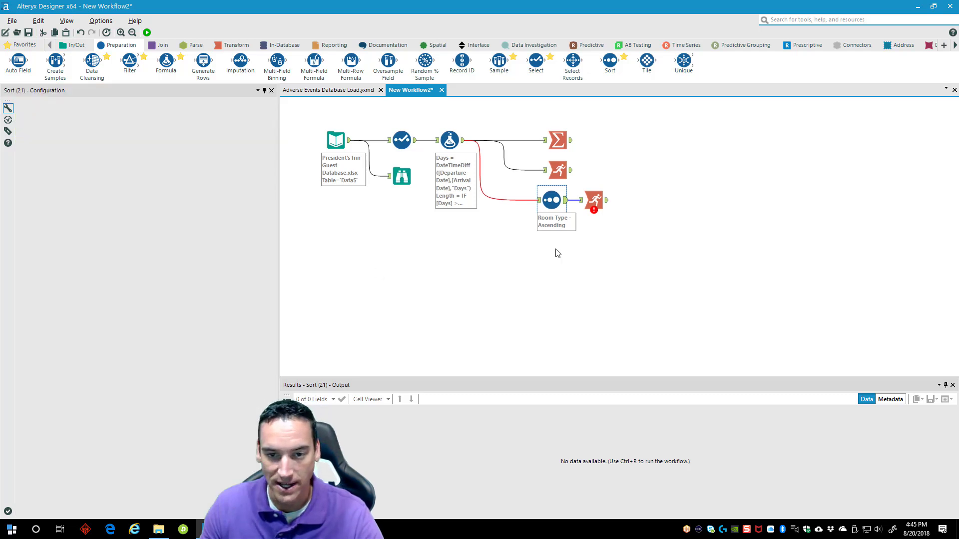
# Configure the second Running Total to total Amount grouped by Room Type
pyautogui.click(593, 200)
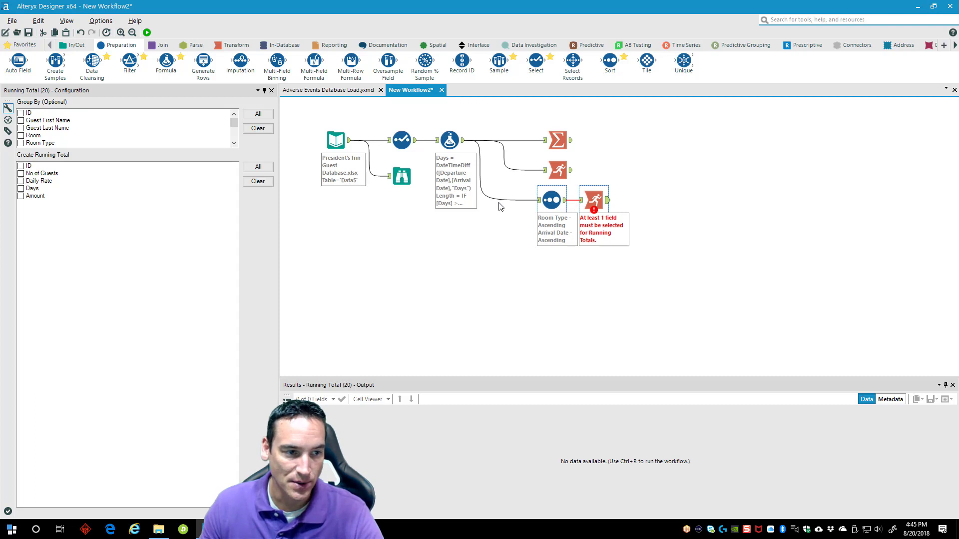
pyautogui.click(21, 144)
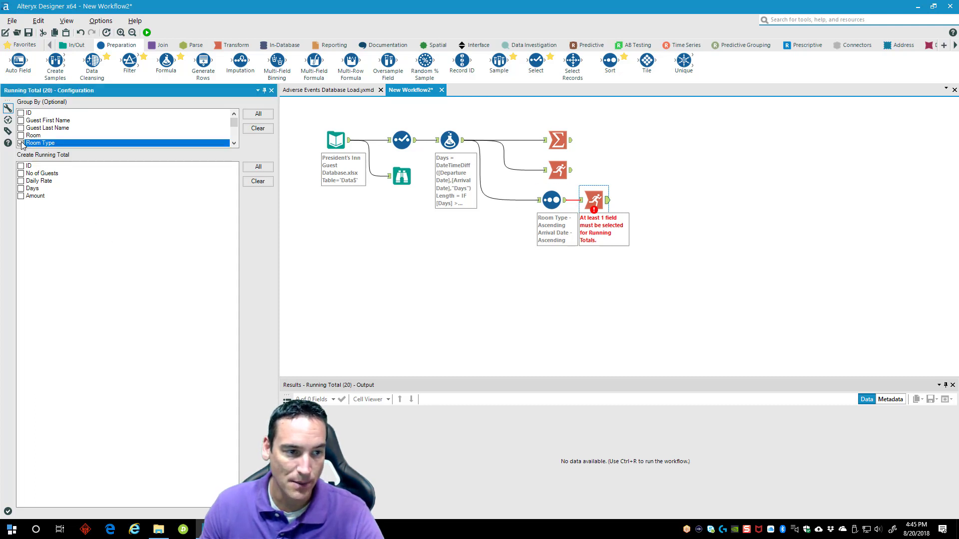
pyautogui.click(21, 197)
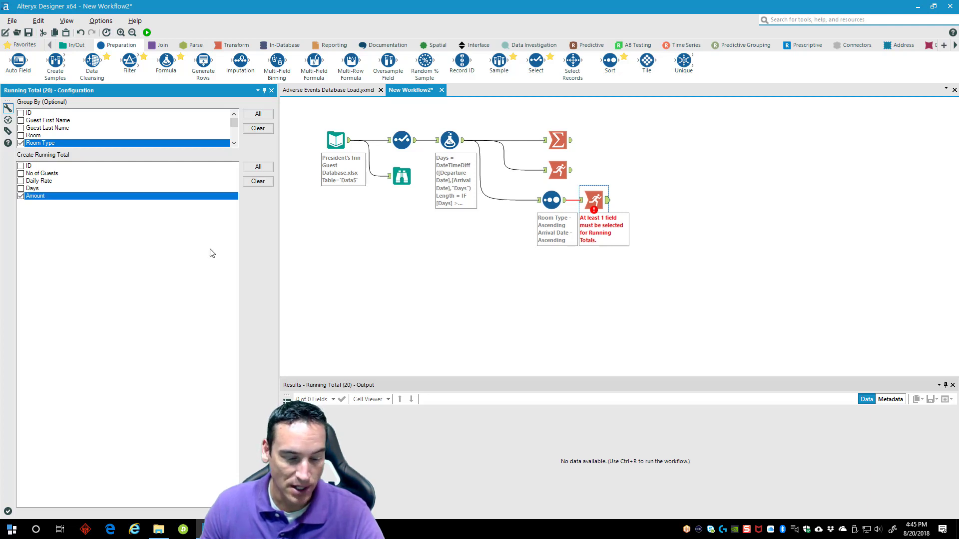
pyautogui.click(661, 197)
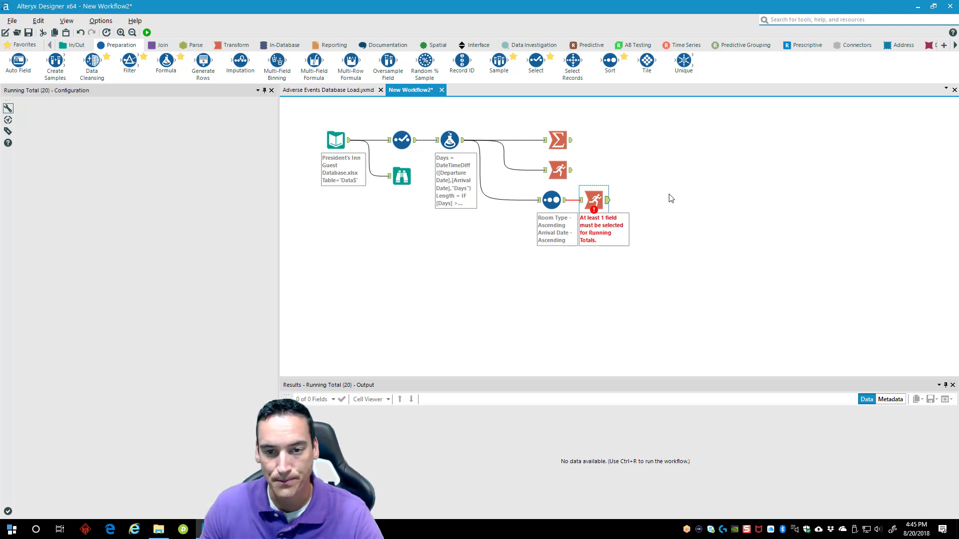
pyautogui.moveTo(593, 200); pyautogui.dragTo(606, 200)
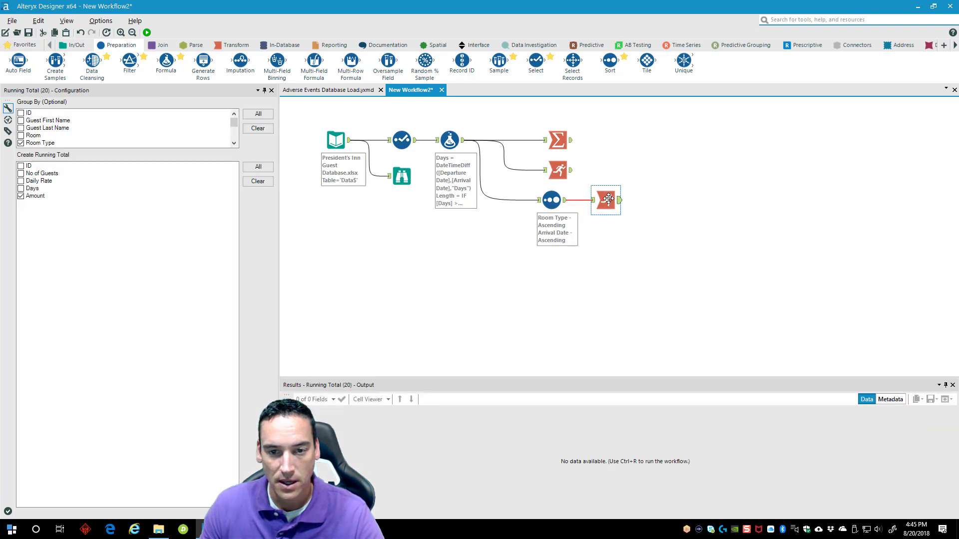
# Run the workflow and check Ocean running totals restart at 900, then 1550 up to 11605
pyautogui.click(147, 32)
pyautogui.click(549, 288)
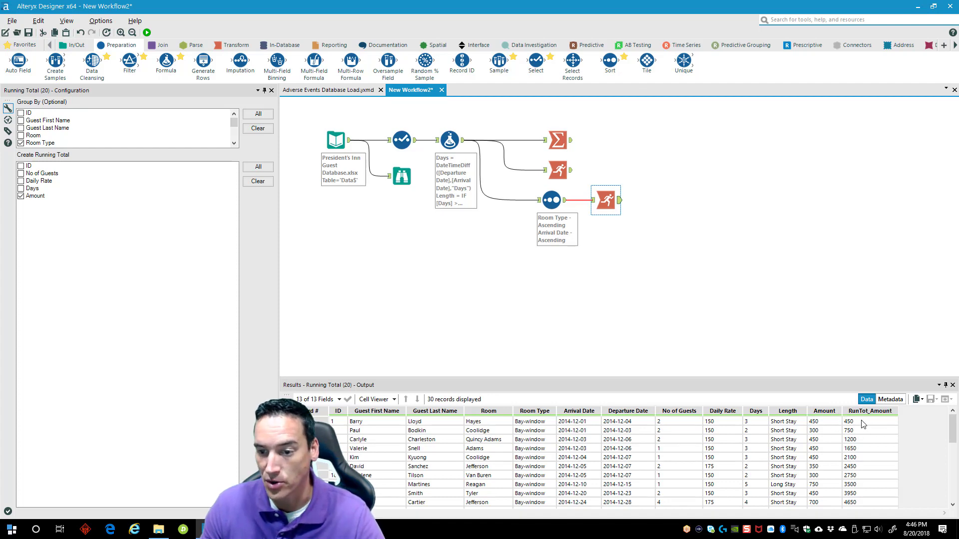
pyautogui.moveTo(863, 423); pyautogui.dragTo(864, 483)
pyautogui.click(865, 466)
pyautogui.scroll(-2, 865, 462)
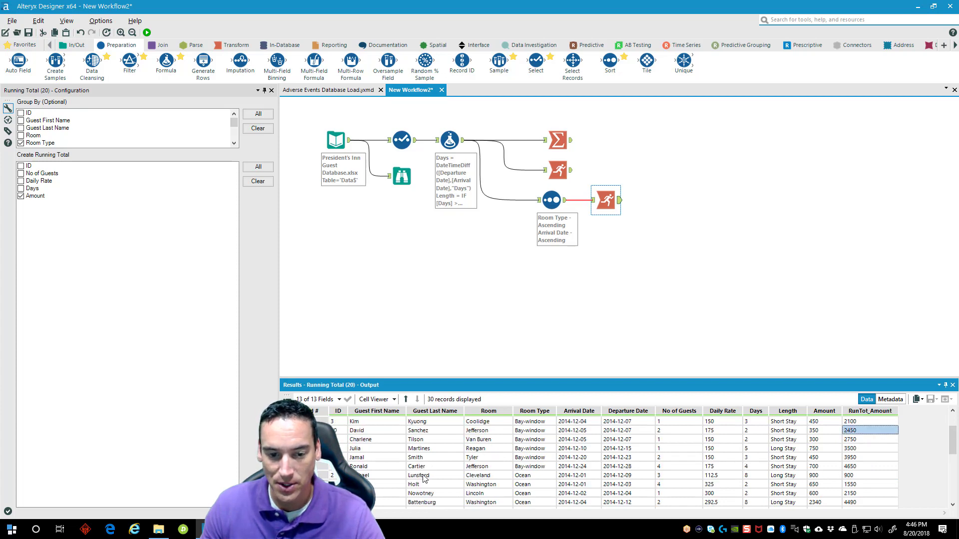
pyautogui.click(319, 475)
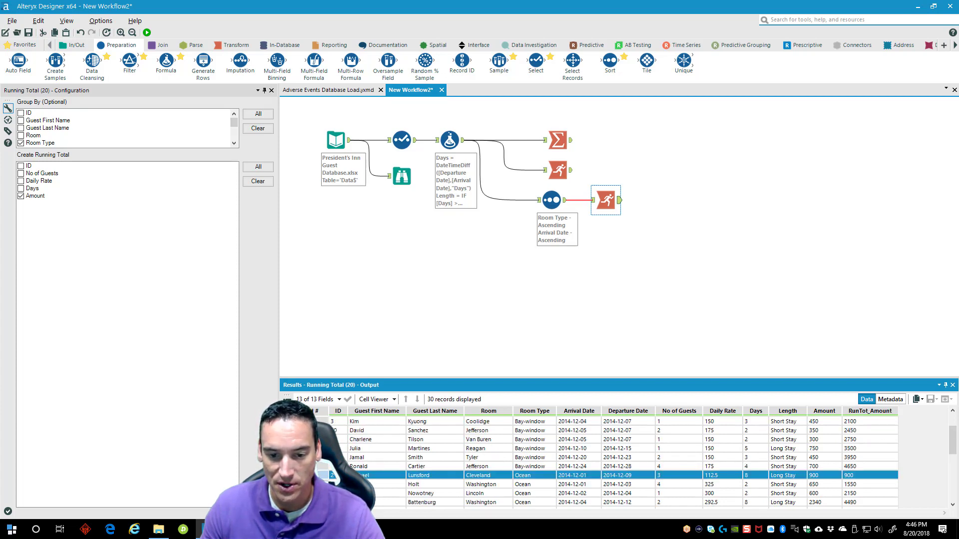
pyautogui.click(867, 475)
pyautogui.moveTo(864, 478); pyautogui.dragTo(865, 485)
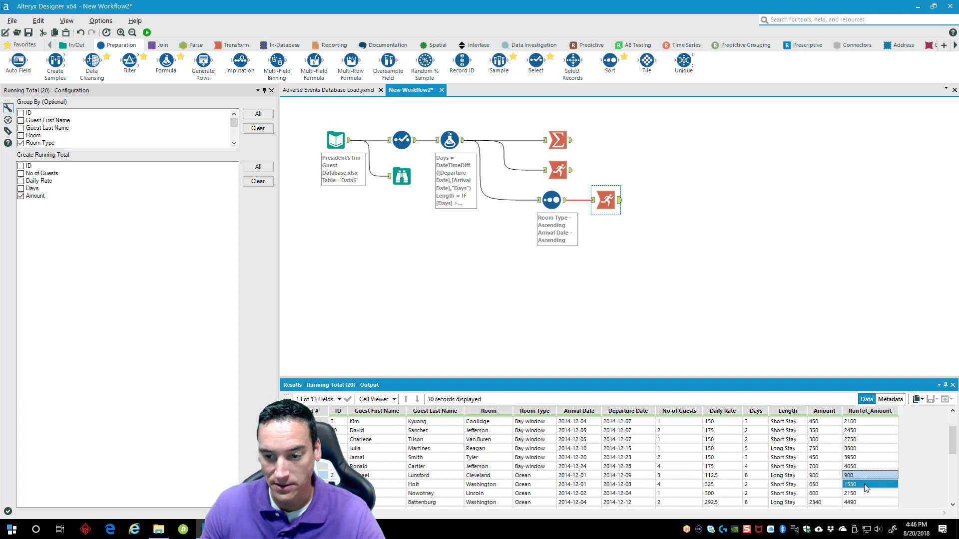
pyautogui.scroll(-4, 865, 488)
pyautogui.click(866, 477)
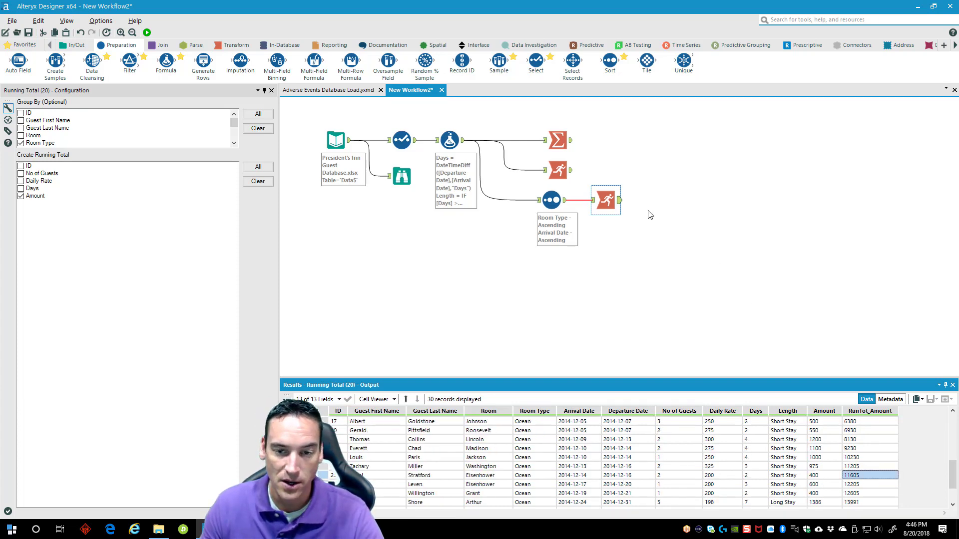
pyautogui.click(605, 200)
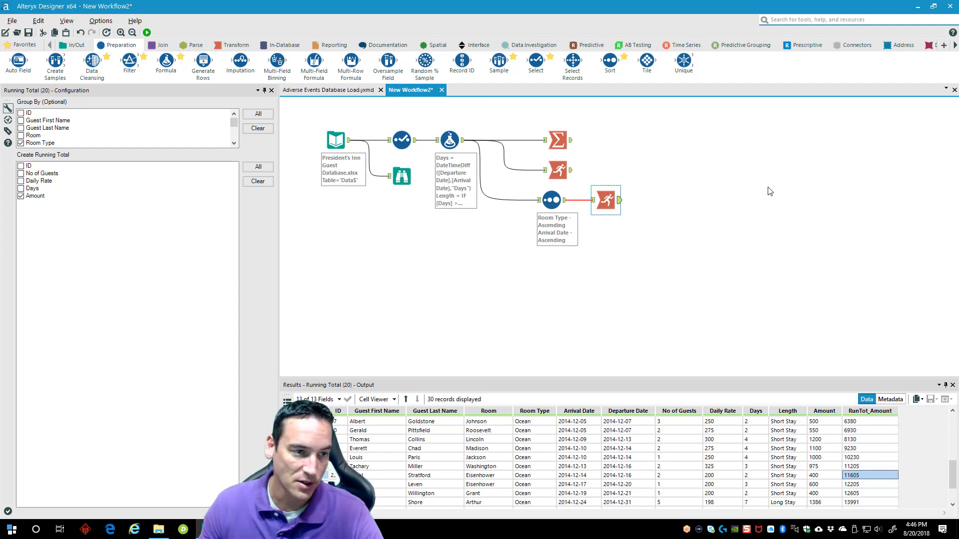
pyautogui.click(744, 189)
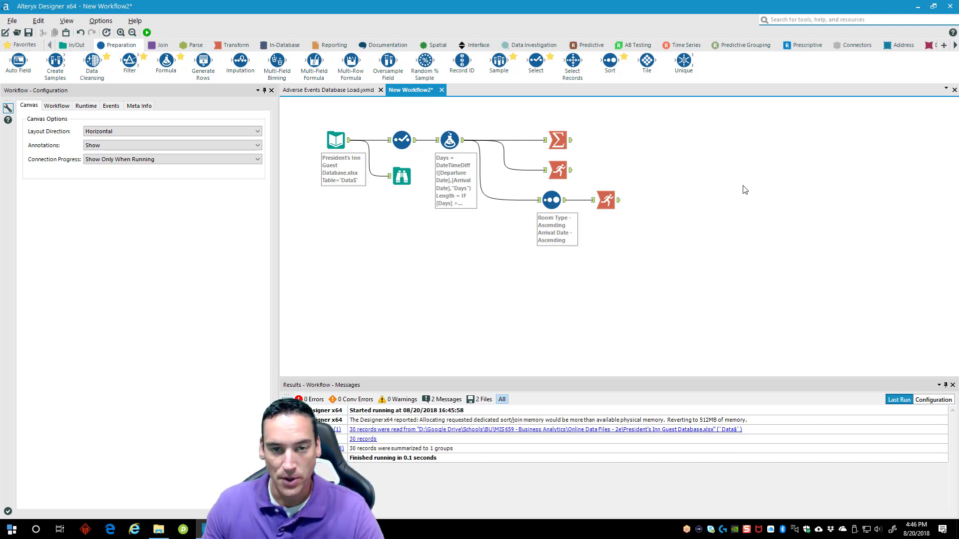
# Add an Append Fields step fed by Summarize and the grouped running-total records
pyautogui.click(160, 44)
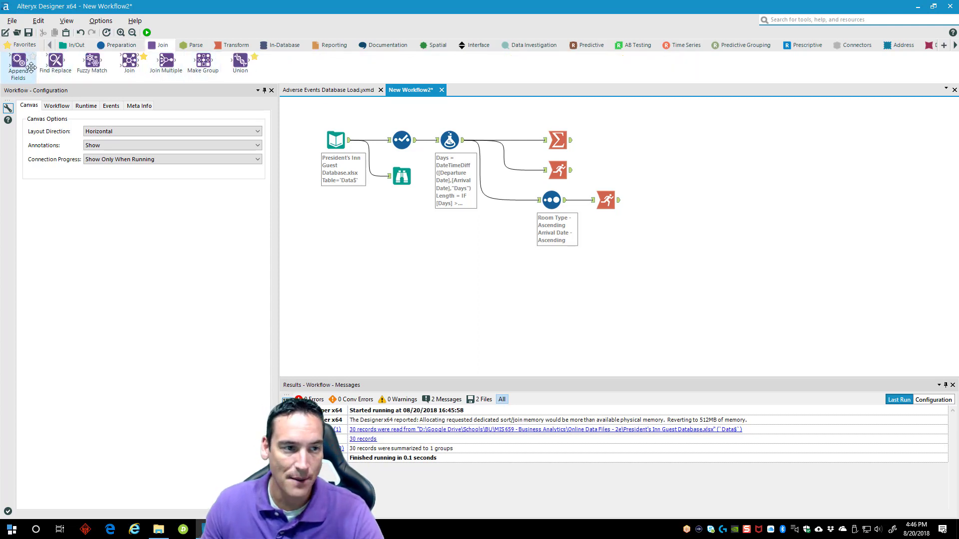
pyautogui.moveTo(18, 63); pyautogui.dragTo(623, 148)
pyautogui.moveTo(572, 170); pyautogui.dragTo(617, 148)
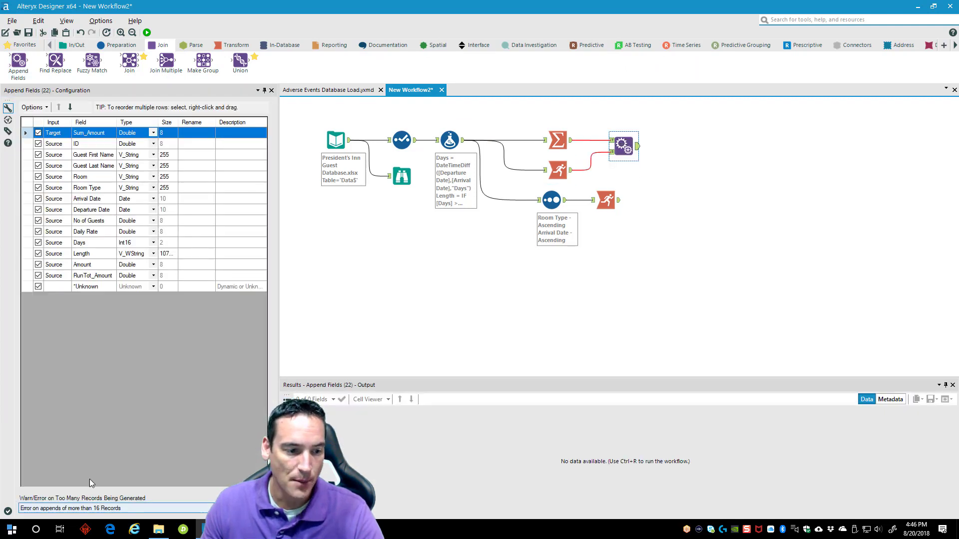
# Allow all appends and move the source fields above Sum_Amount so it comes last
pyautogui.click(134, 509)
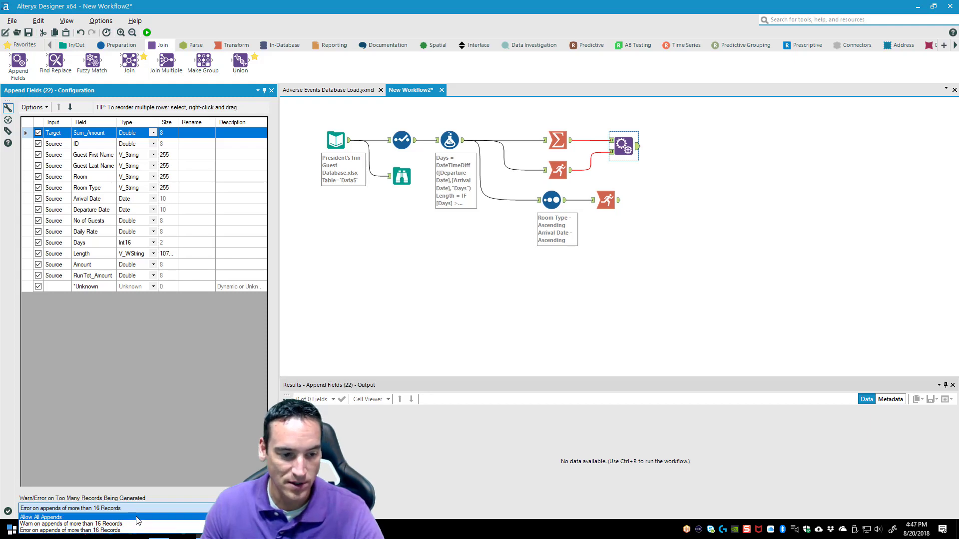
pyautogui.click(136, 517)
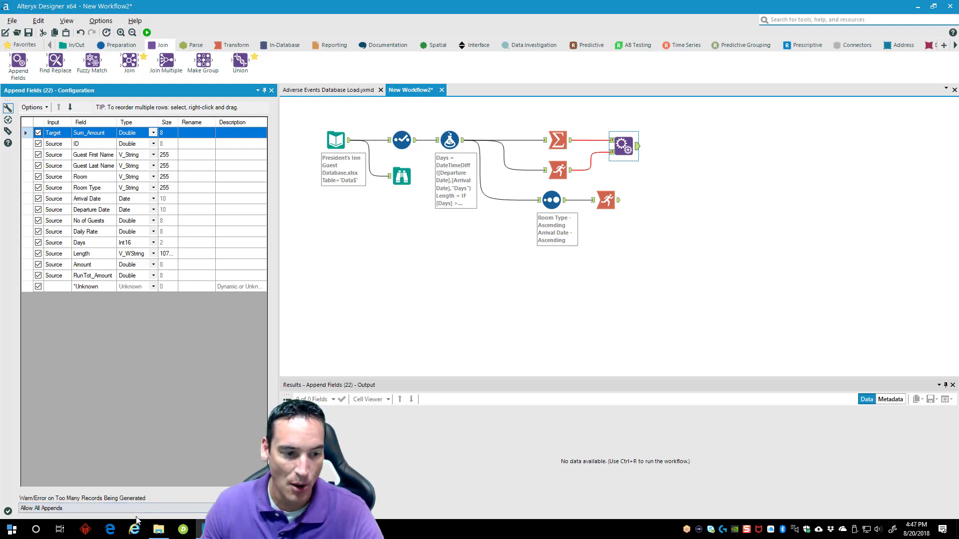
pyautogui.click(29, 146)
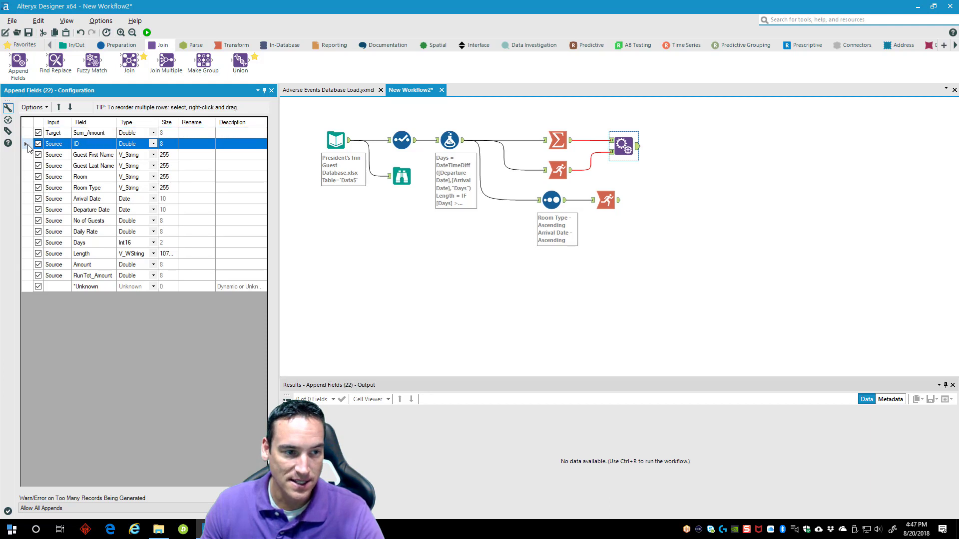
pyautogui.moveTo(28, 145); pyautogui.dragTo(29, 276)
pyautogui.click(59, 107)
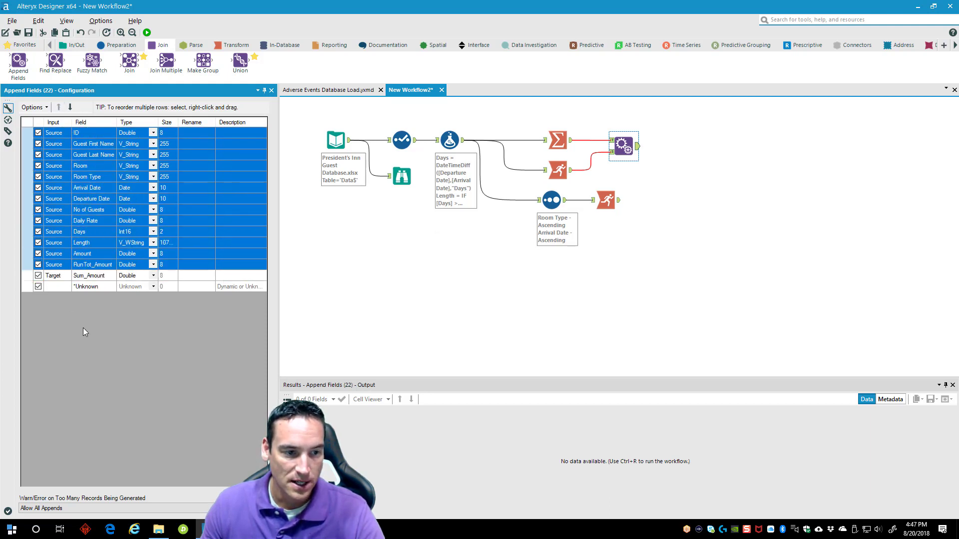
pyautogui.click(26, 276)
# Apply the Append Fields settings and run the workflow
pyautogui.click(404, 286)
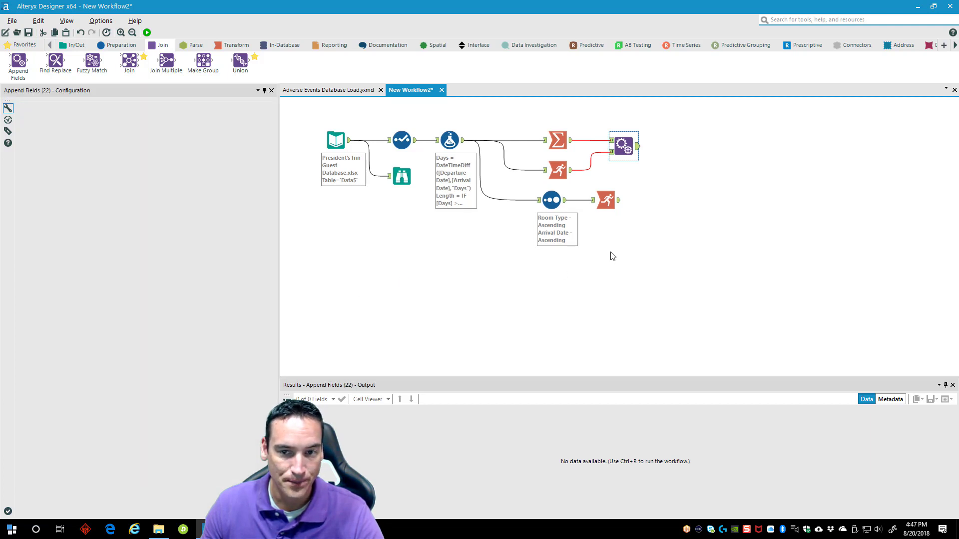
pyautogui.click(146, 32)
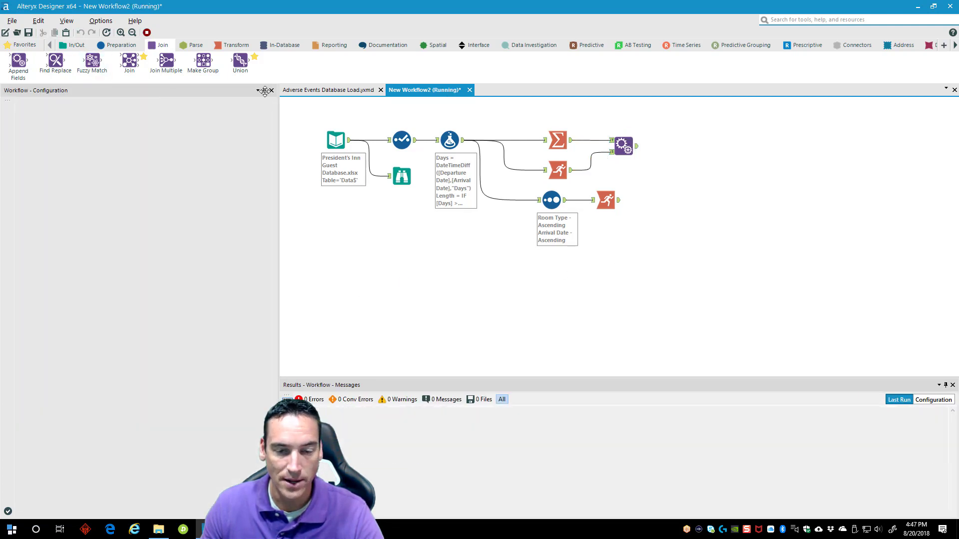
pyautogui.click(552, 286)
# Review the Append Fields output down to the last record, checking Sum_Amount 21430.5
pyautogui.click(633, 150)
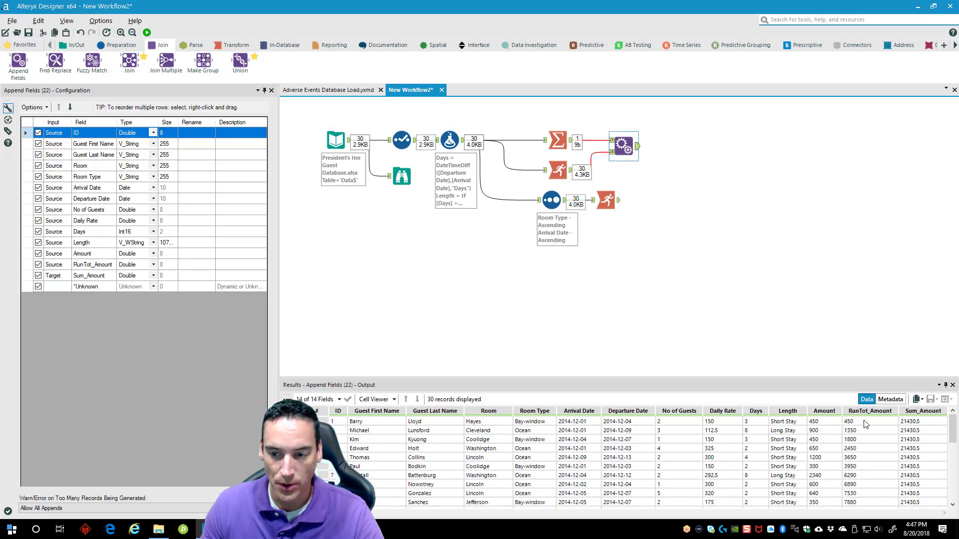
pyautogui.moveTo(866, 422); pyautogui.dragTo(870, 453)
pyautogui.click(868, 454)
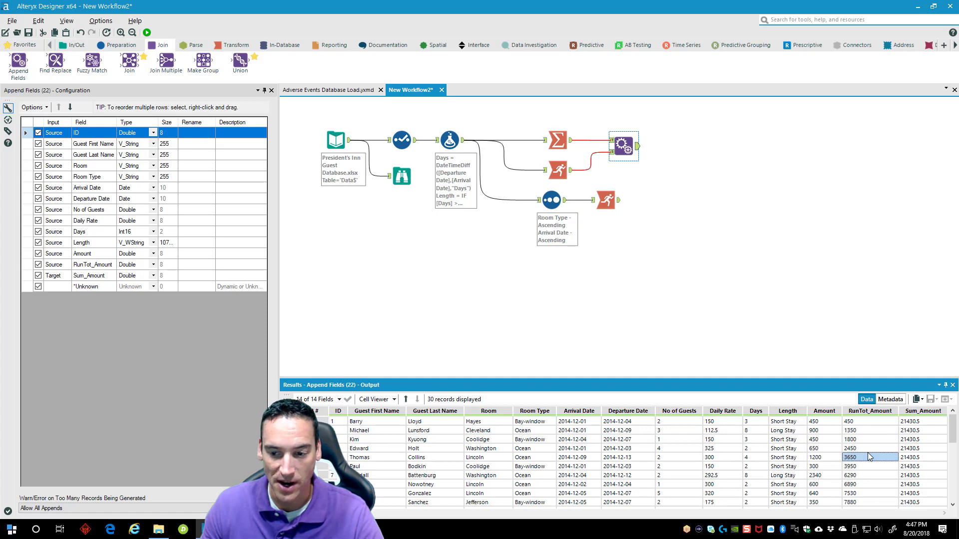
pyautogui.scroll(-2, 894, 452)
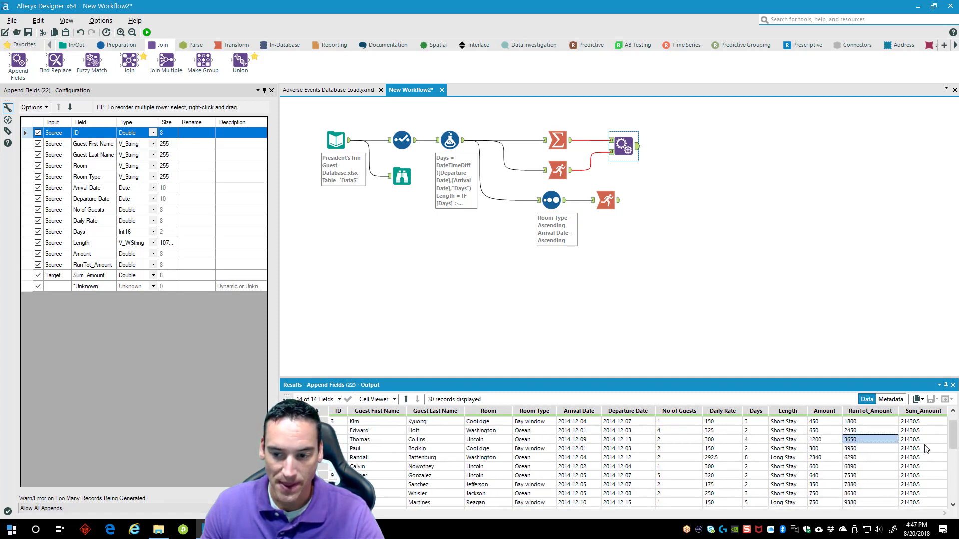
pyautogui.scroll(-6, 926, 449)
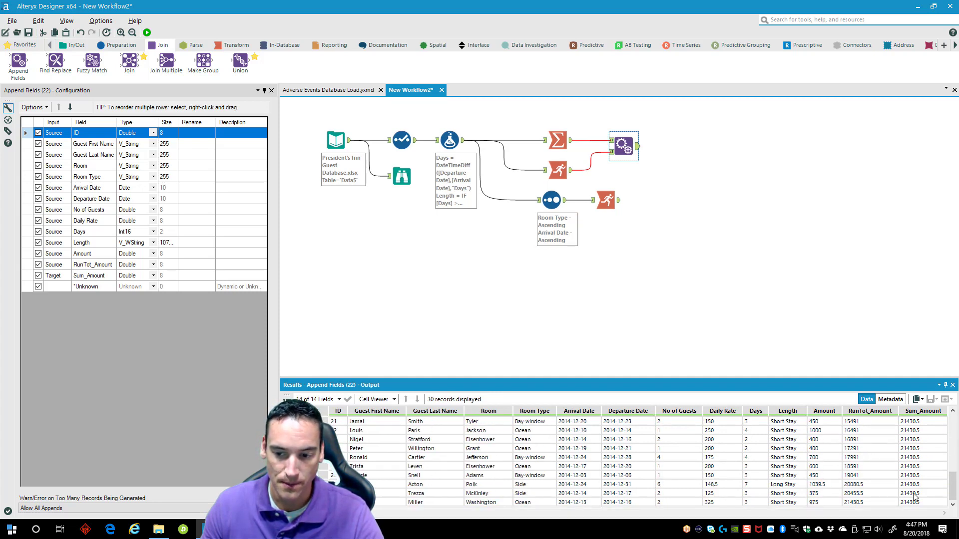
pyautogui.moveTo(853, 503); pyautogui.dragTo(881, 502)
pyautogui.click(729, 284)
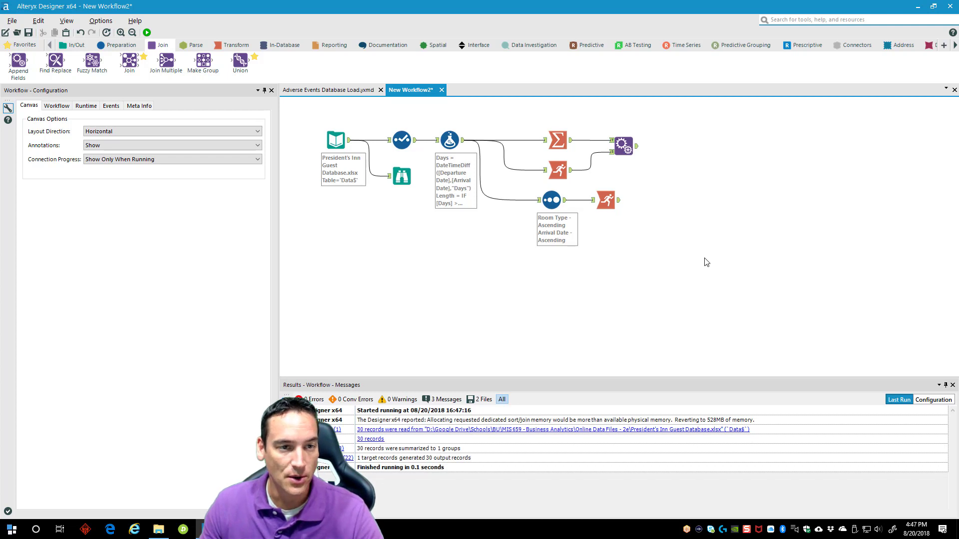
# Add a Formula after Append Fields creating column '% of Total' as [Amount]/[Sum_Amount]*100
pyautogui.click(119, 46)
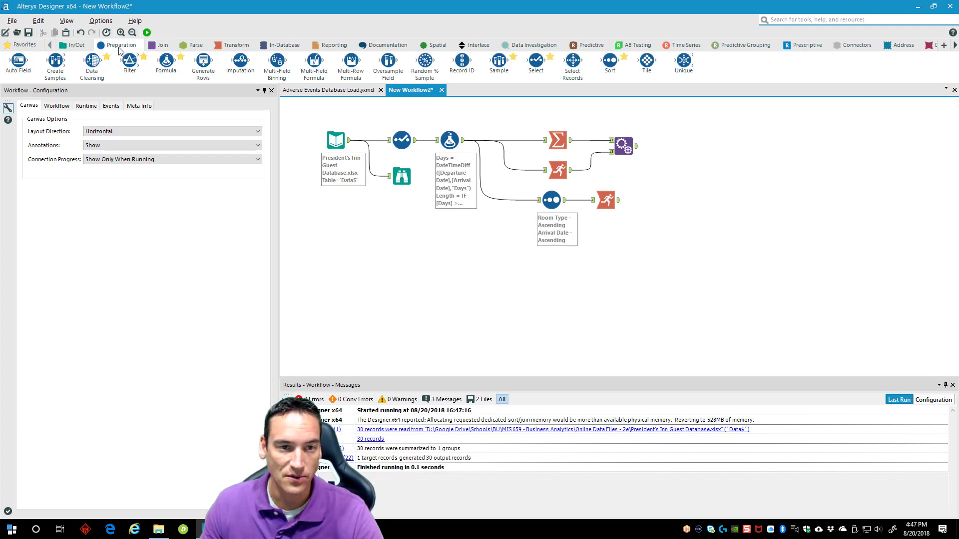
pyautogui.moveTo(166, 61); pyautogui.dragTo(671, 146)
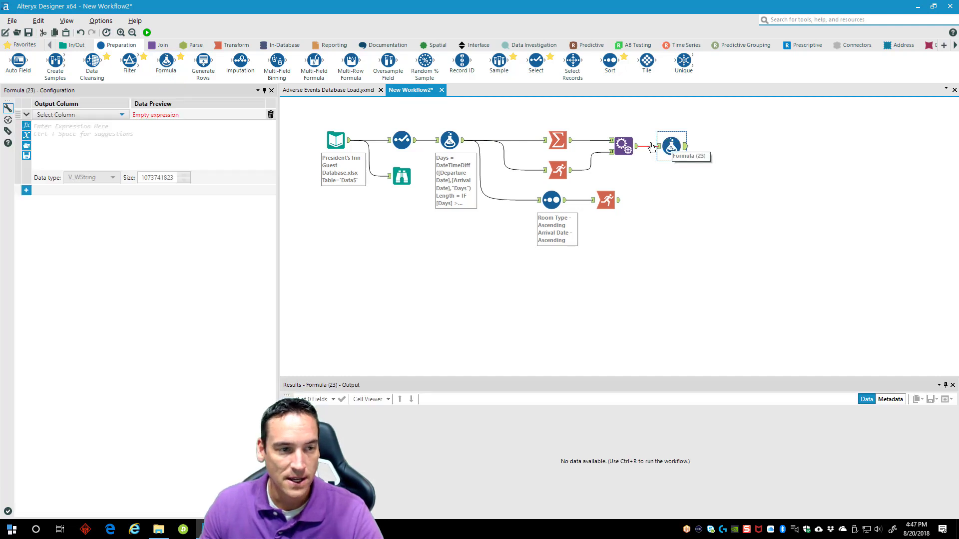
pyautogui.click(122, 115)
pyautogui.click(125, 126)
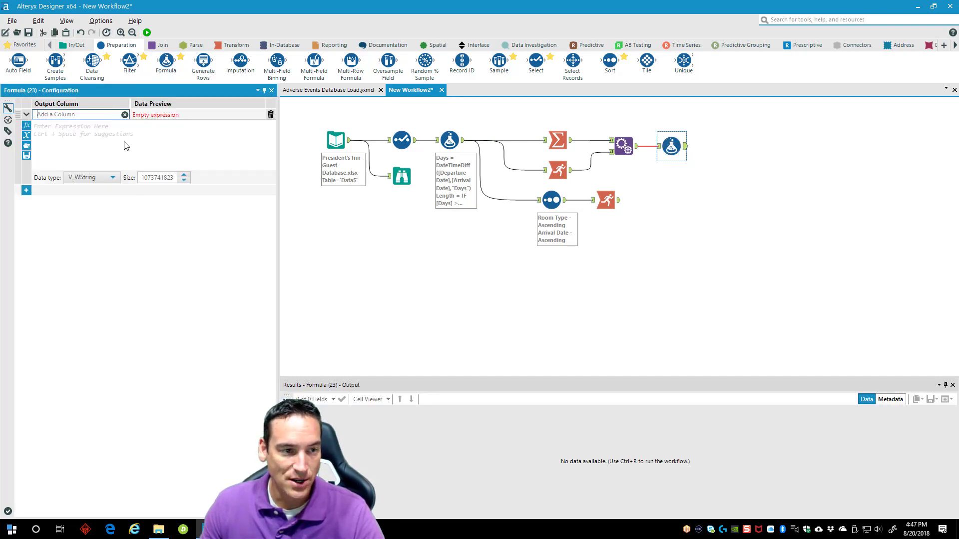
pyautogui.write('% of Total')
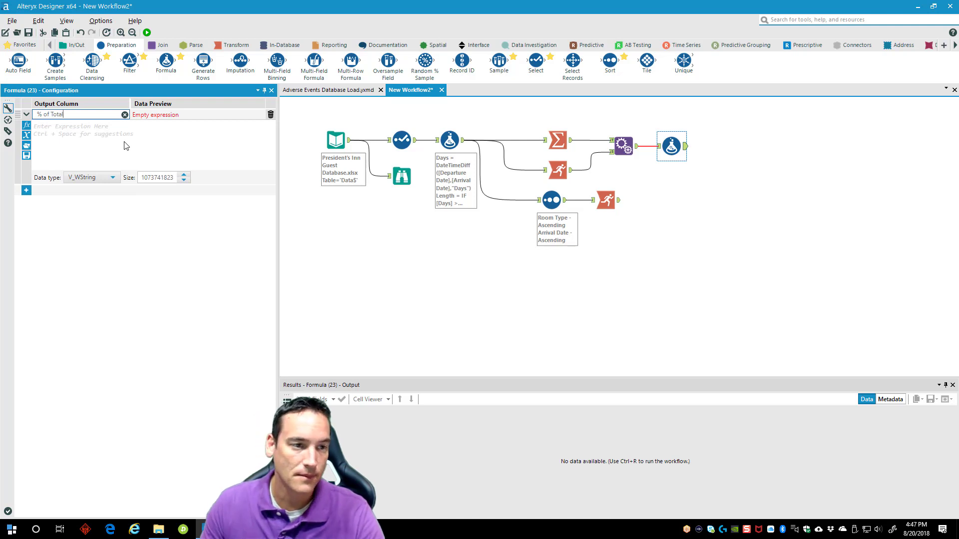
pyautogui.click(126, 146)
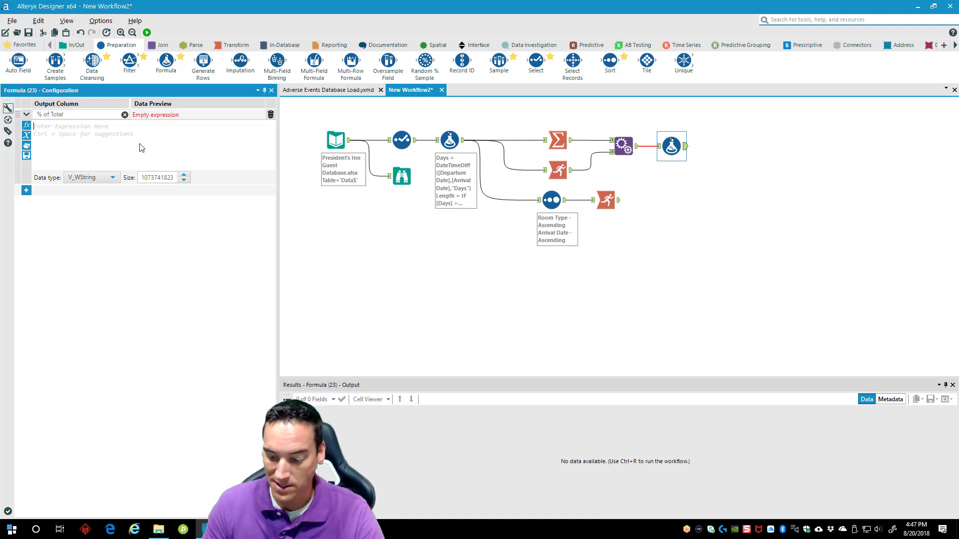
pyautogui.write('[')
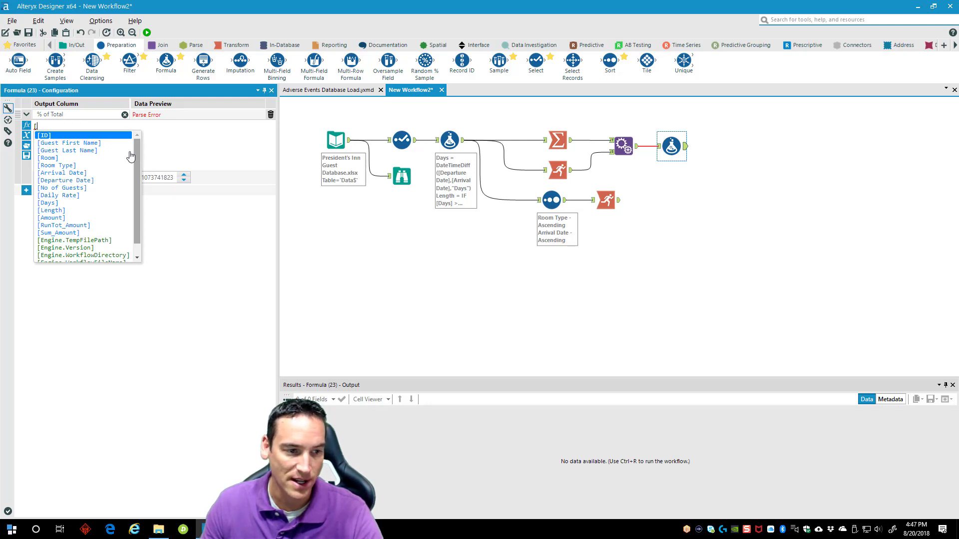
pyautogui.click(91, 218)
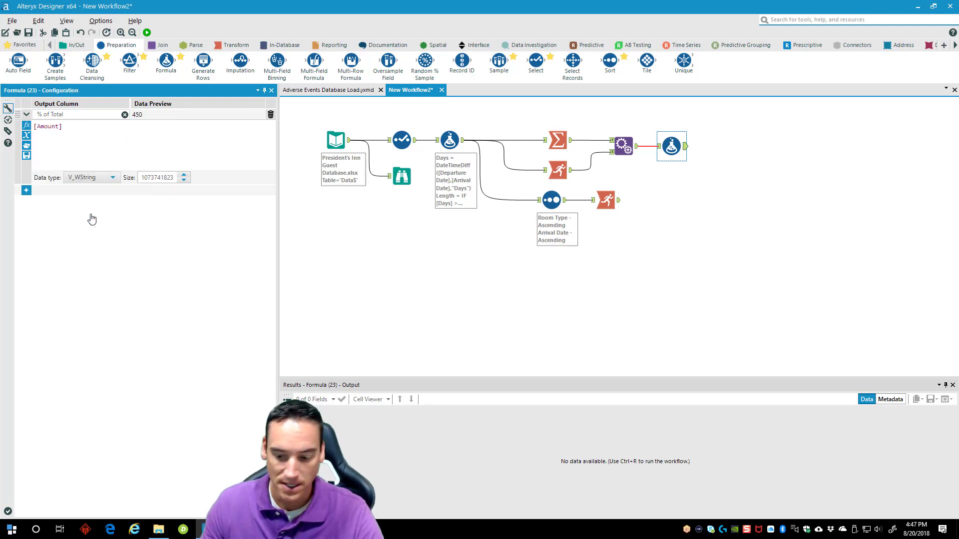
pyautogui.write('/[')
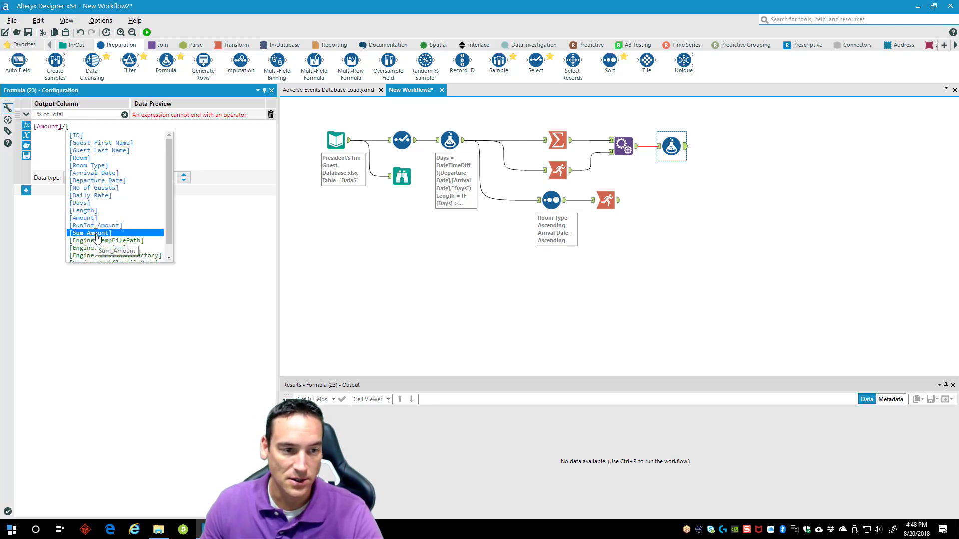
pyautogui.click(95, 233)
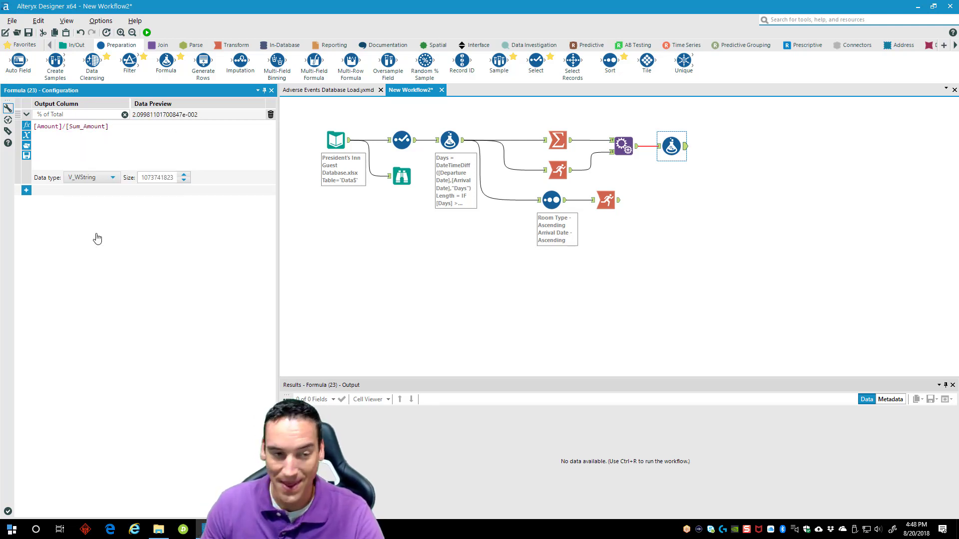
pyautogui.write('*100')
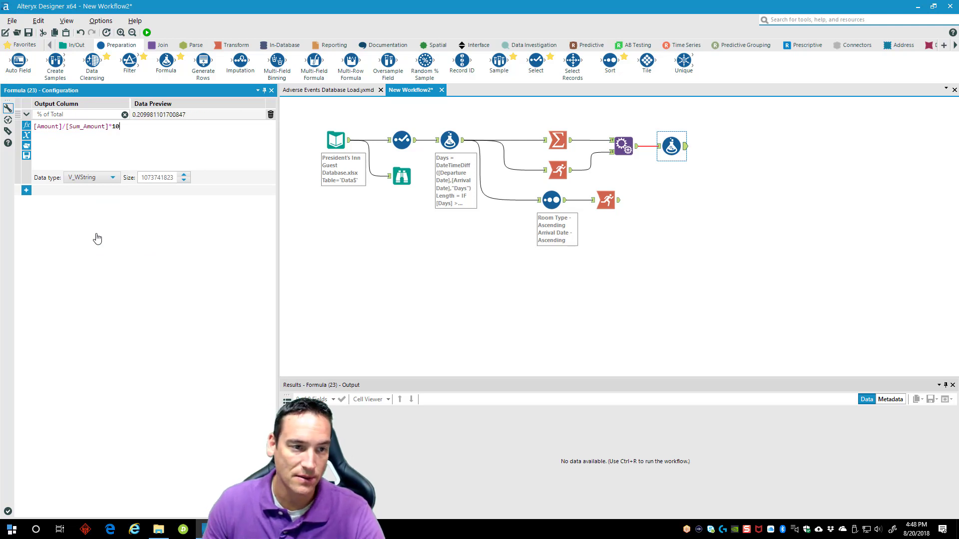
pyautogui.click(697, 247)
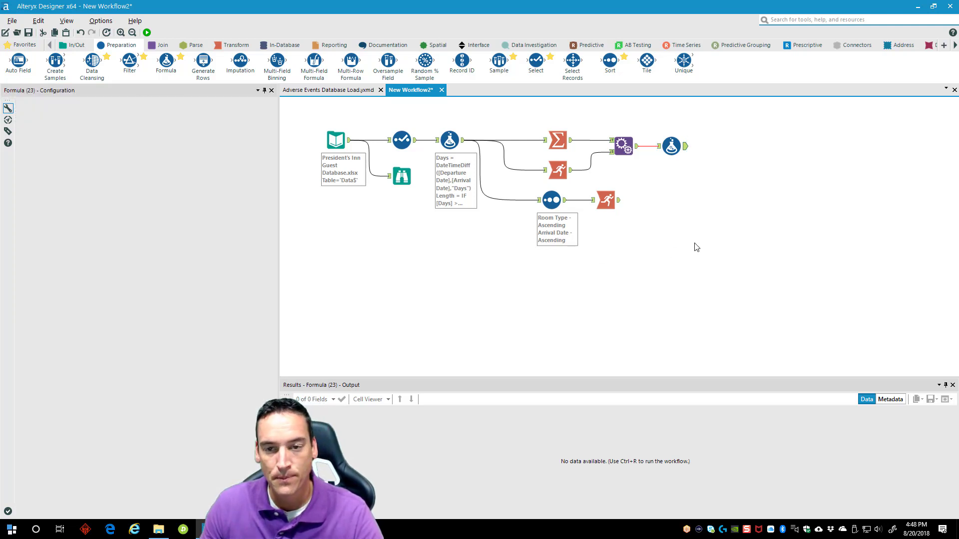
# Run the workflow and view the new Formula step's output
pyautogui.hotkey('ctrl', 'r')
pyautogui.click(147, 33)
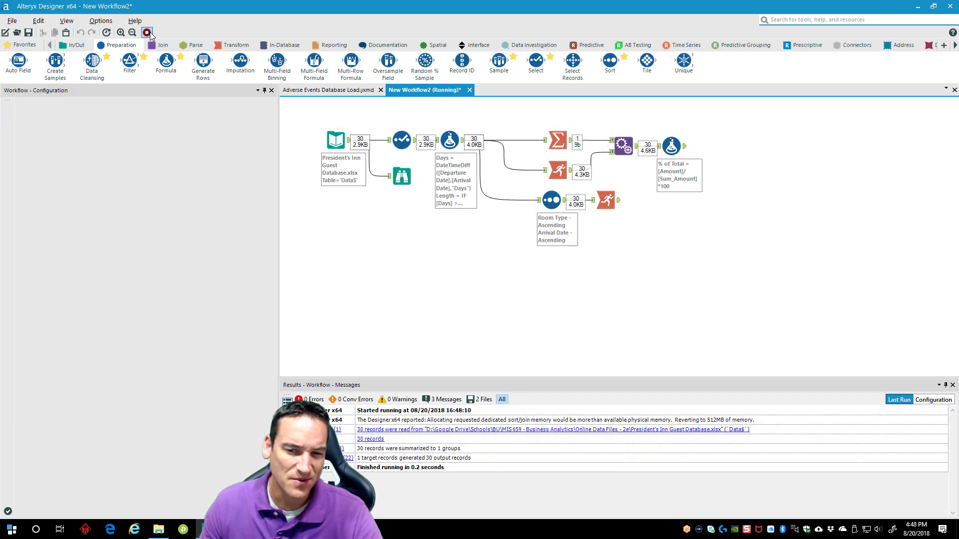
pyautogui.click(550, 288)
pyautogui.click(671, 145)
# Change the % of Total data type to Double after briefly choosing Int32
pyautogui.click(97, 178)
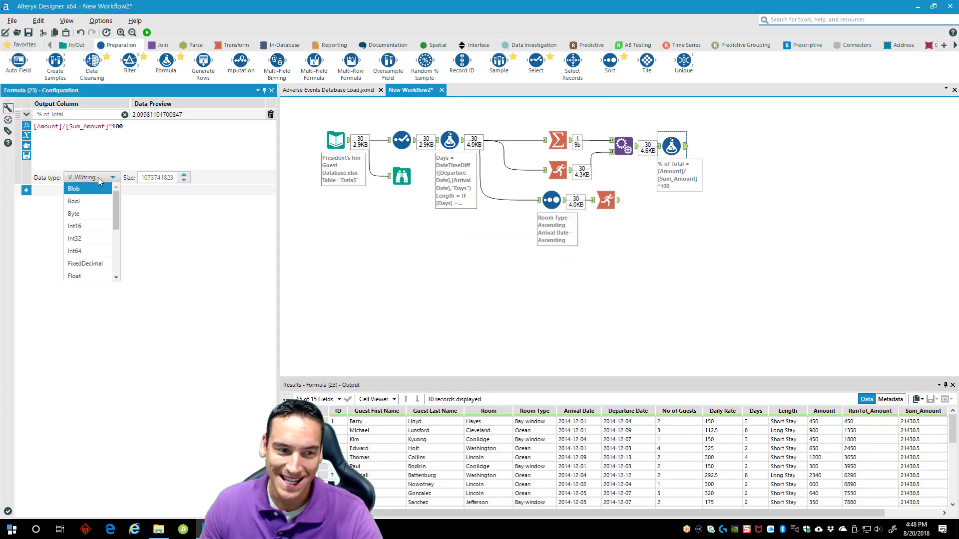
pyautogui.click(96, 241)
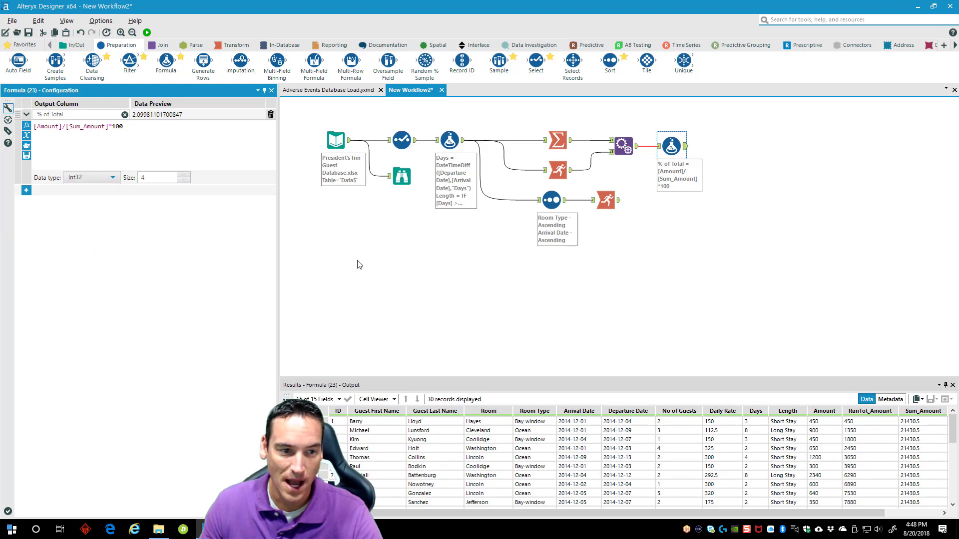
pyautogui.click(115, 178)
pyautogui.scroll(-1, 116, 248)
pyautogui.scroll(-2, 116, 248)
pyautogui.scroll(2, 100, 234)
pyautogui.click(92, 223)
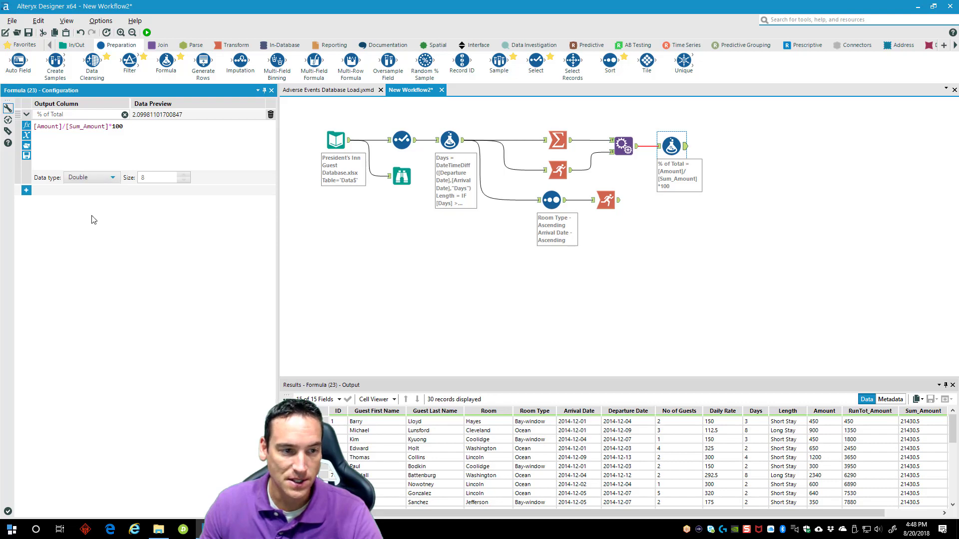
# Rerun and check the % of Total values, such as 2.099811
pyautogui.click(147, 33)
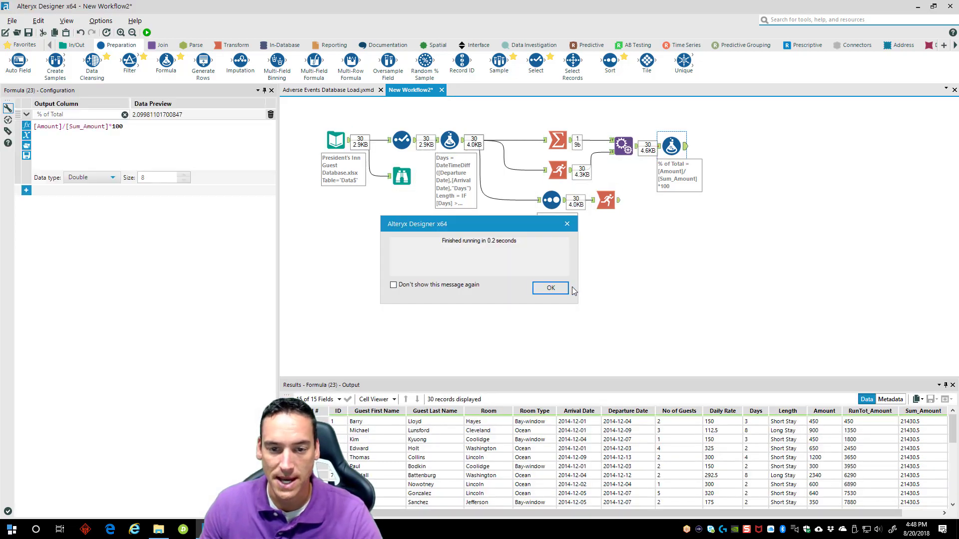
pyautogui.click(559, 289)
pyautogui.hscroll(2, 878, 514)
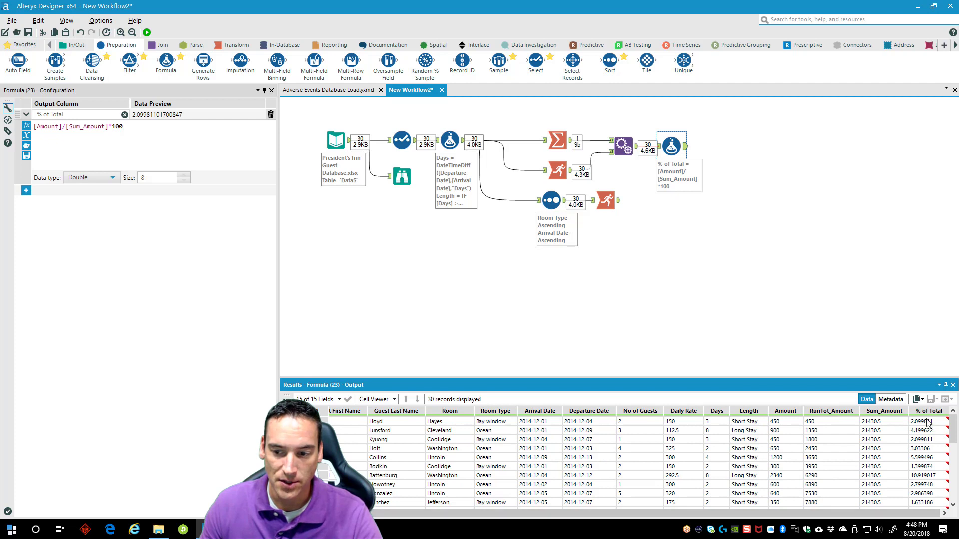
pyautogui.click(924, 439)
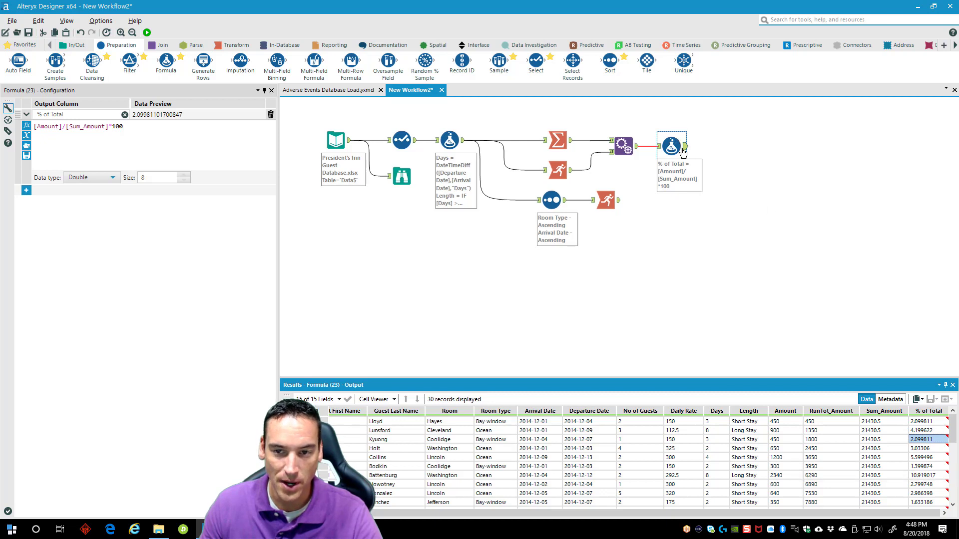
# Set % of Total to FixedDecimal with scale 1
pyautogui.click(98, 178)
pyautogui.click(95, 263)
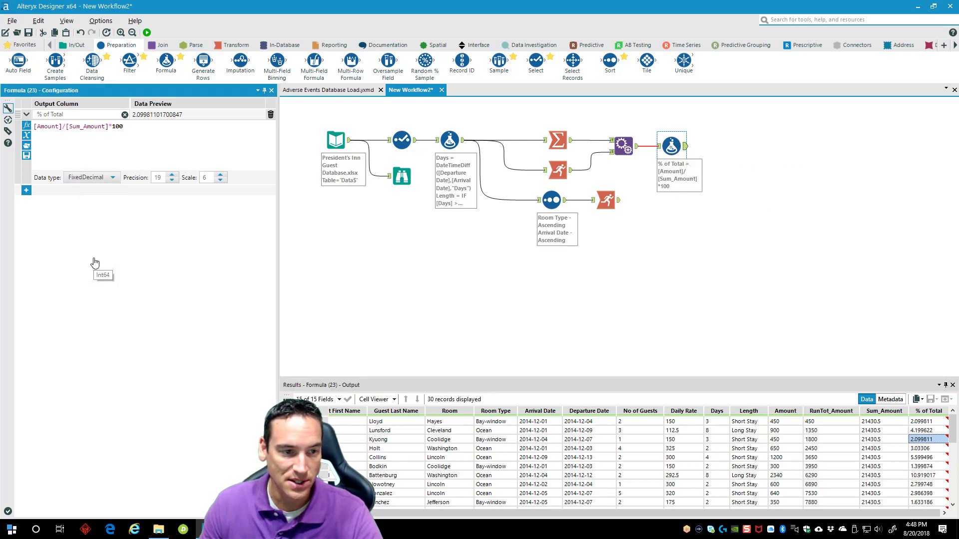
pyautogui.click(219, 180)
pyautogui.click(220, 181)
pyautogui.click(220, 180)
pyautogui.click(220, 180)
pyautogui.click(220, 180)
pyautogui.click(636, 261)
# Rerun and confirm the rounded percentages, 2.1 in row 1 and 10.9 for Battenburg
pyautogui.hotkey('ctrl', 'r')
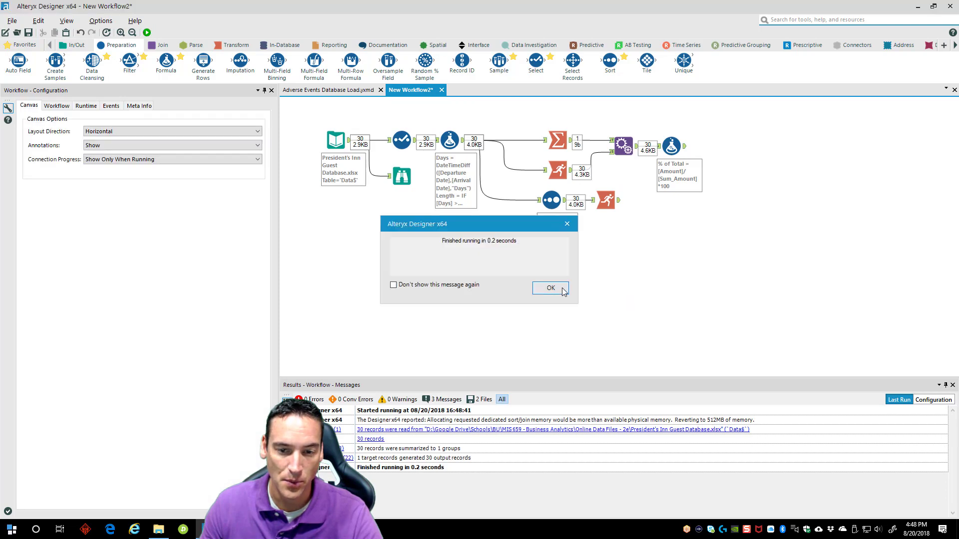
pyautogui.click(549, 288)
pyautogui.click(672, 145)
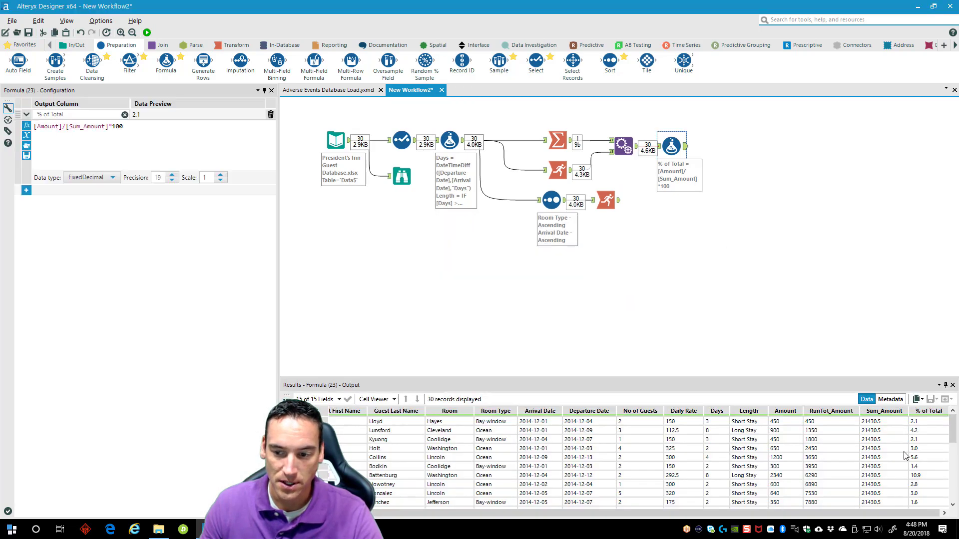
pyautogui.click(922, 424)
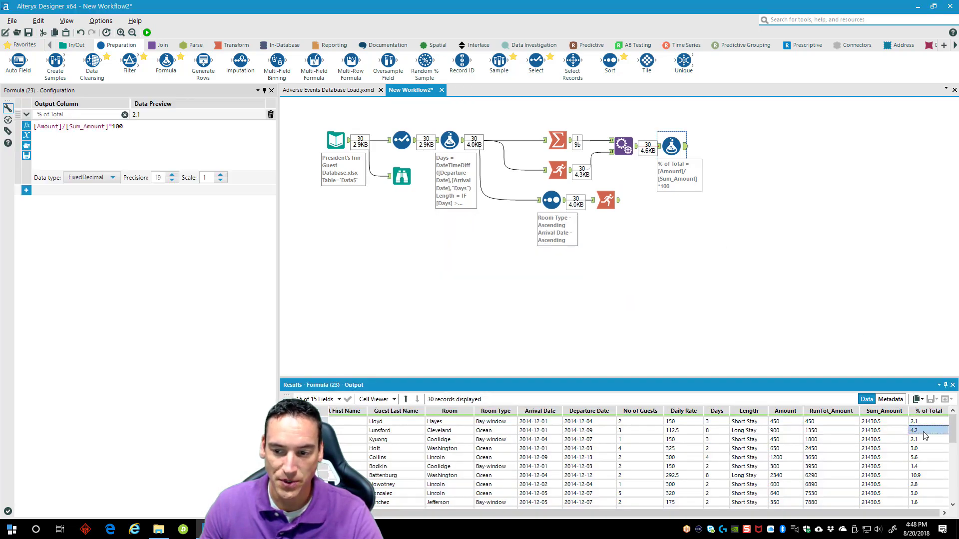
pyautogui.click(929, 475)
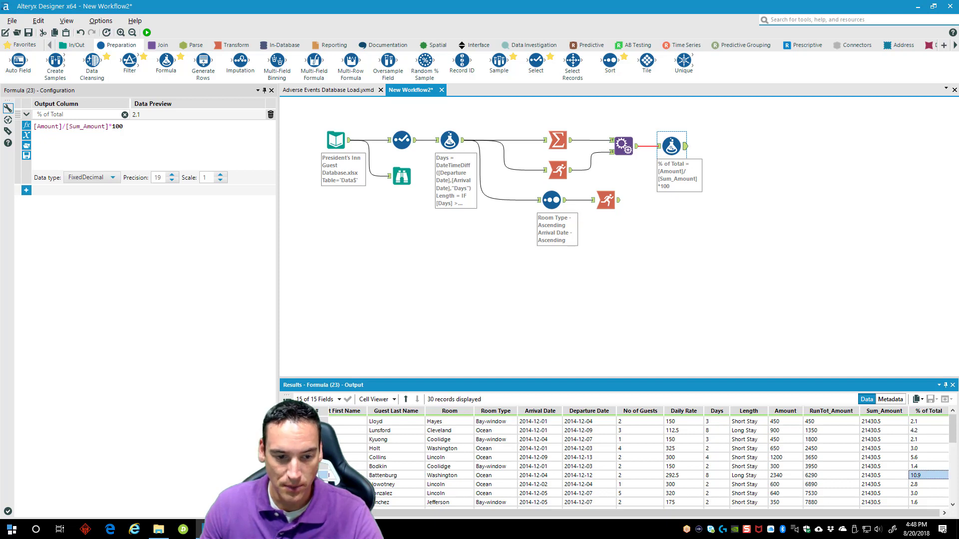
pyautogui.click(312, 475)
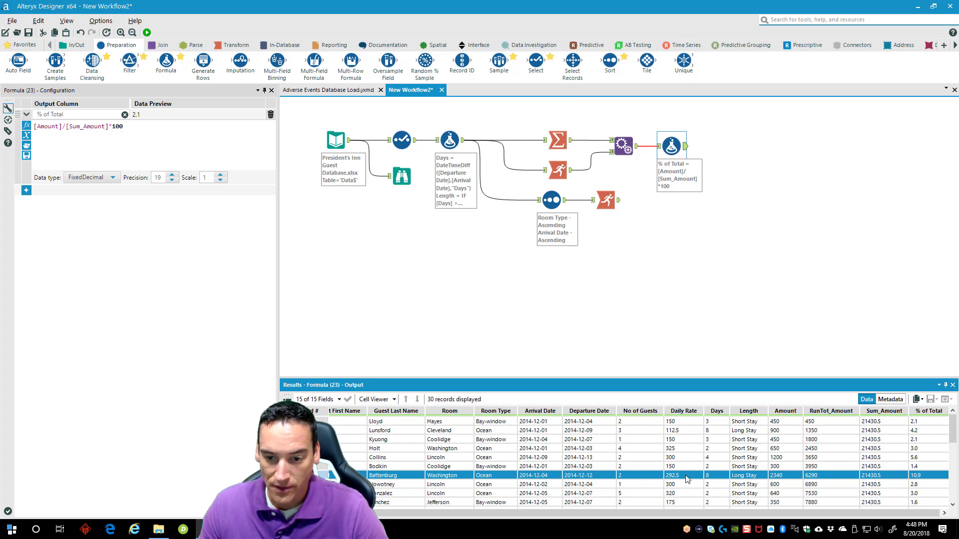
pyautogui.scroll(-6, 878, 442)
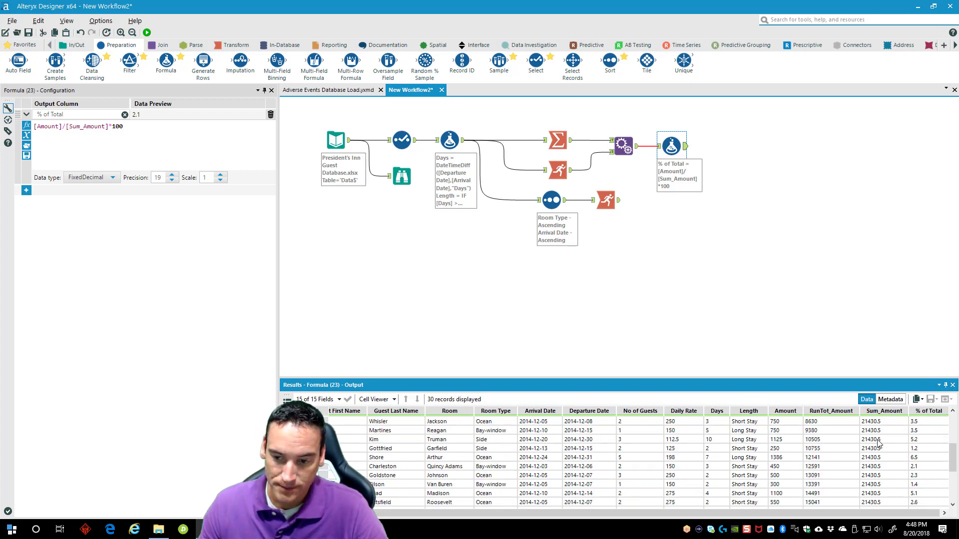
# Deselect the Formula tool to show the Workflow - Messages from the latest run
pyautogui.click(660, 222)
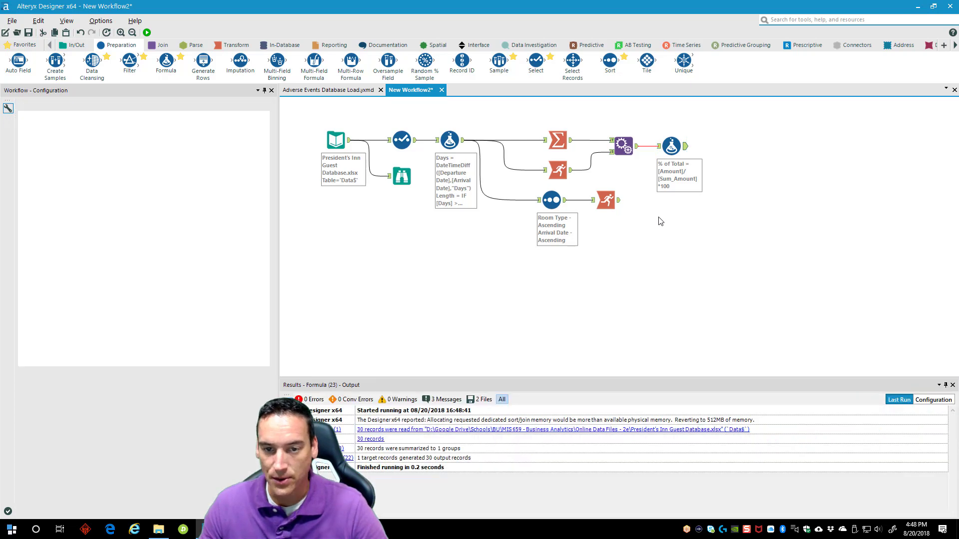